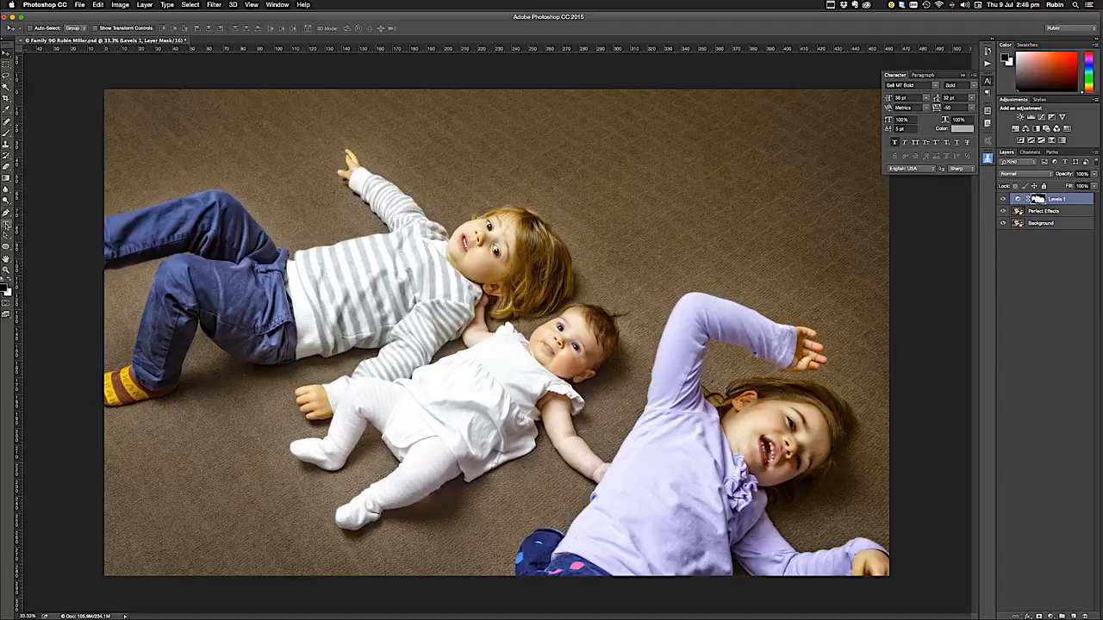
Add a two-line text reading "Kids at play" and "in their homes" on the carpet above the children
{"action": "left_click", "coordinate": [7, 224]}
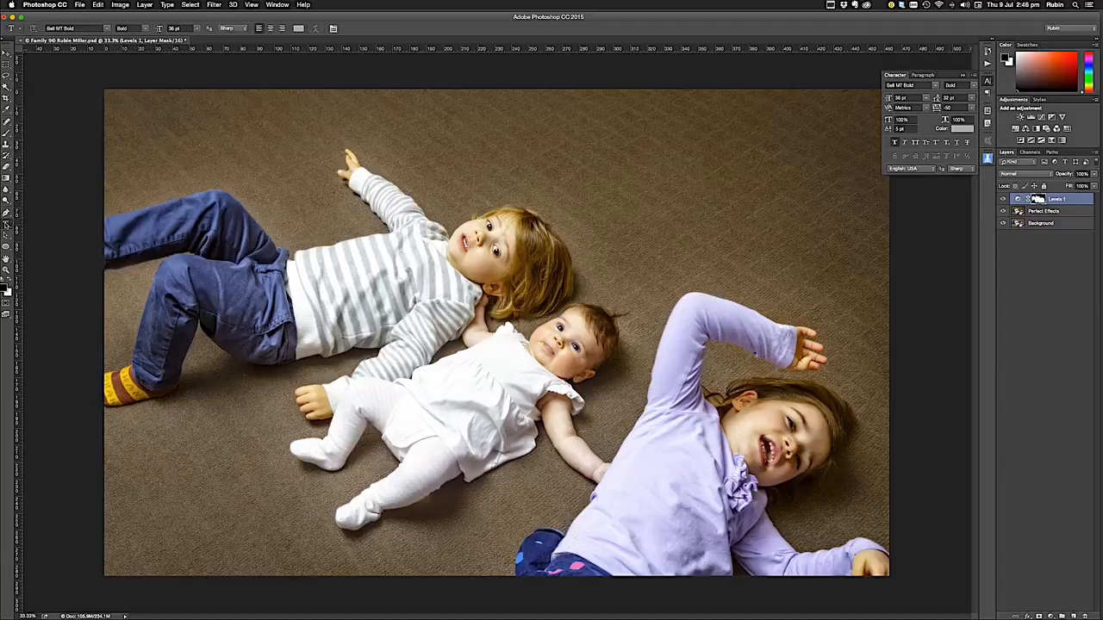
{"action": "left_click", "coordinate": [582, 167]}
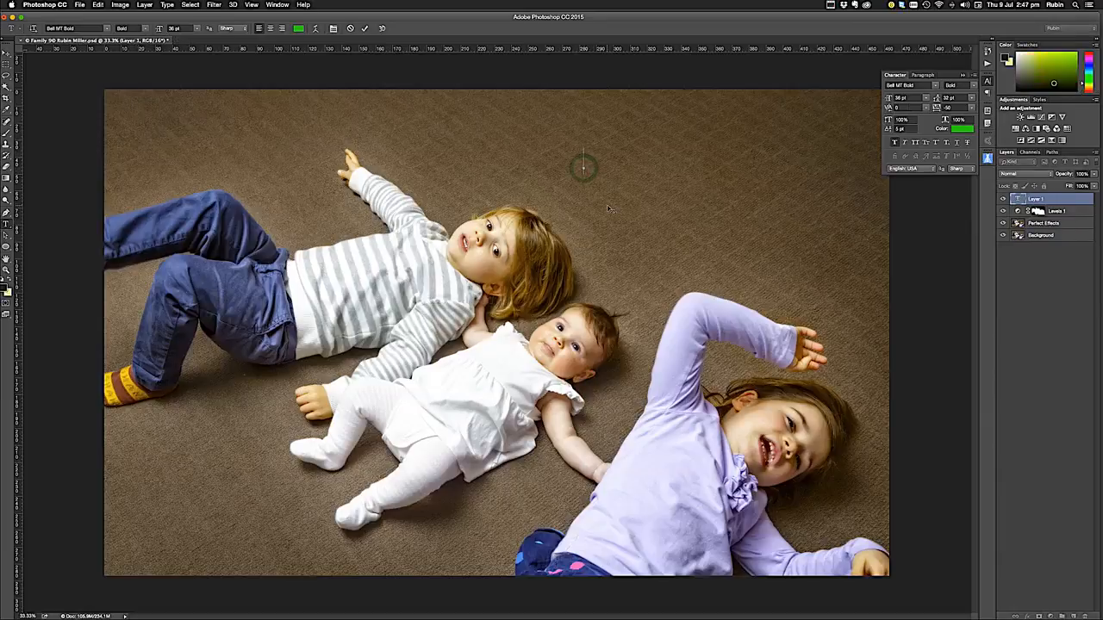
{"action": "type", "text": "Kids at play in their homes"}
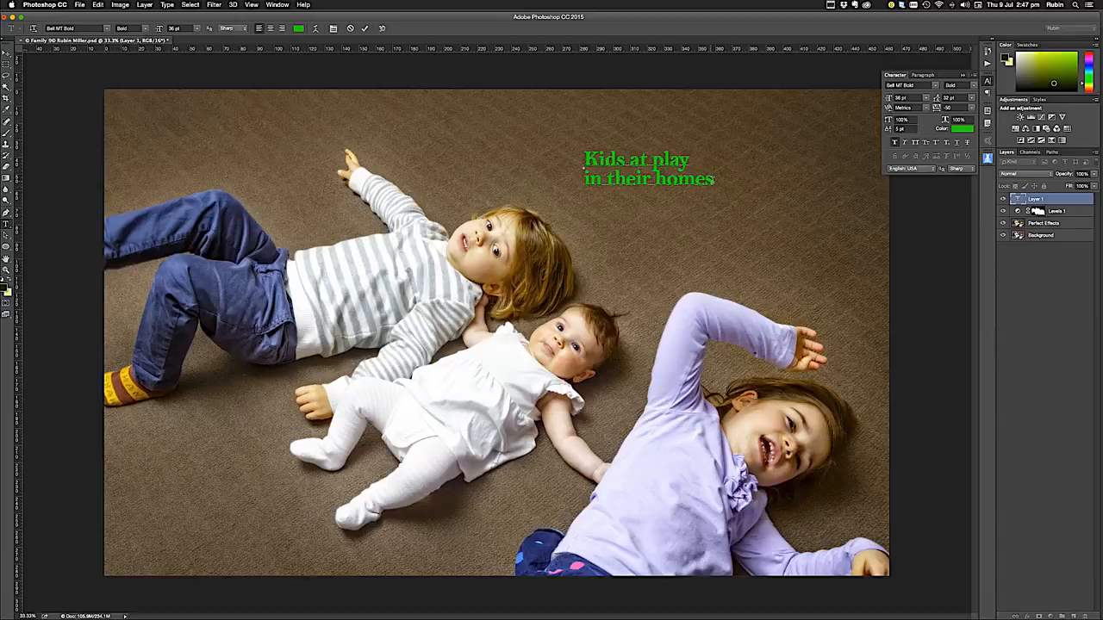
Select both lines of the text, preview different fonts on them and apply Bell MT Regular
{"action": "left_click_drag", "start_coordinate": [713, 178], "coordinate": [586, 159]}
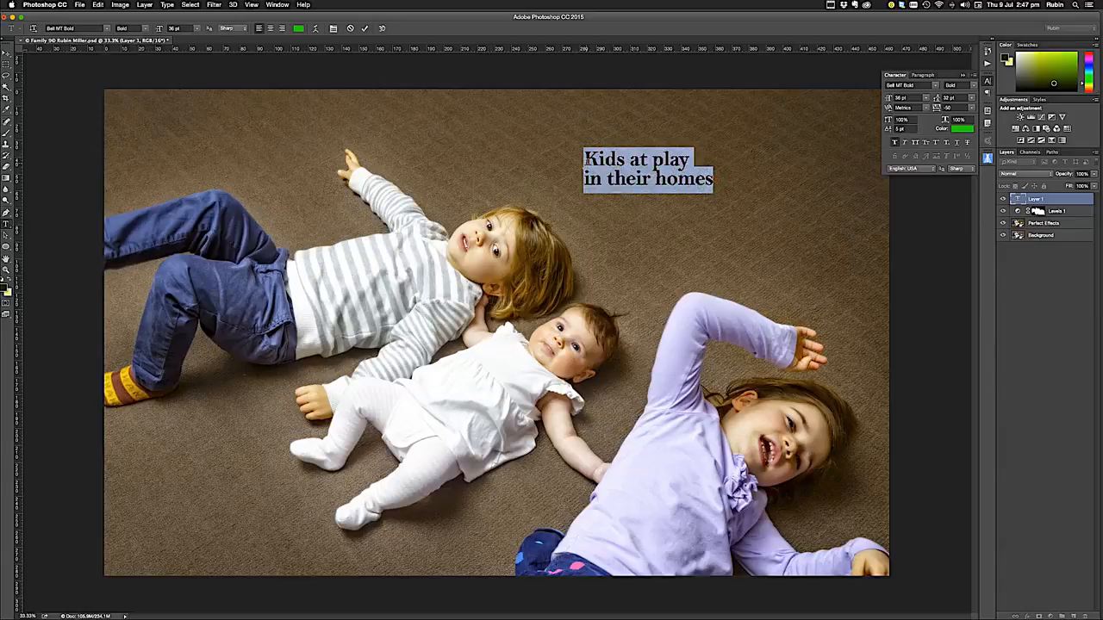
{"action": "left_click", "coordinate": [108, 29]}
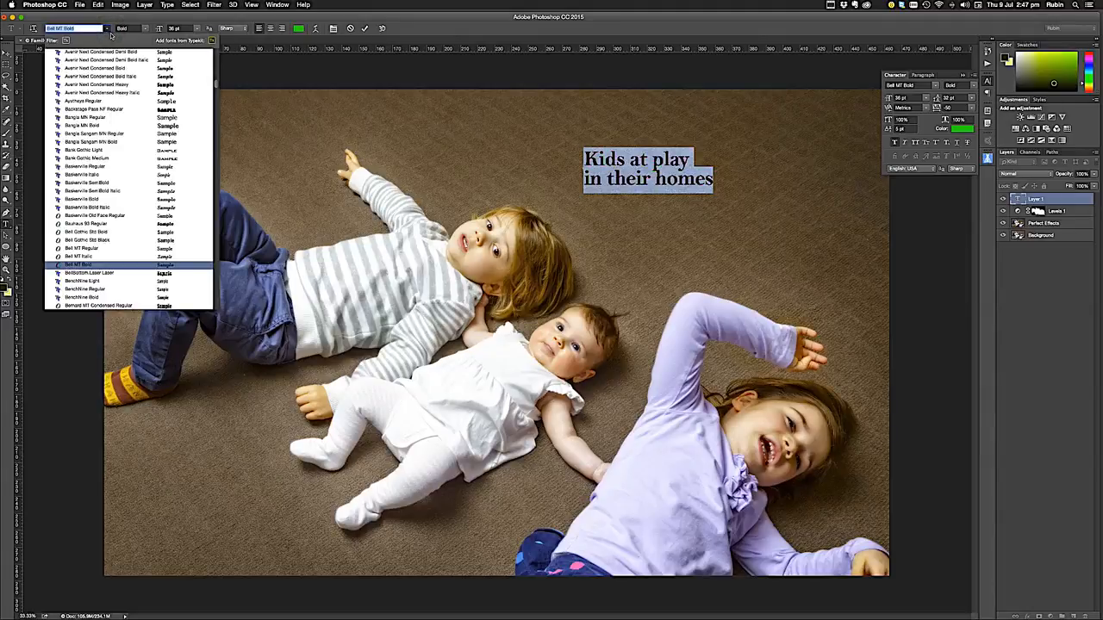
{"action": "scroll", "coordinate": [218, 87], "scroll_direction": "down", "scroll_amount": 15}
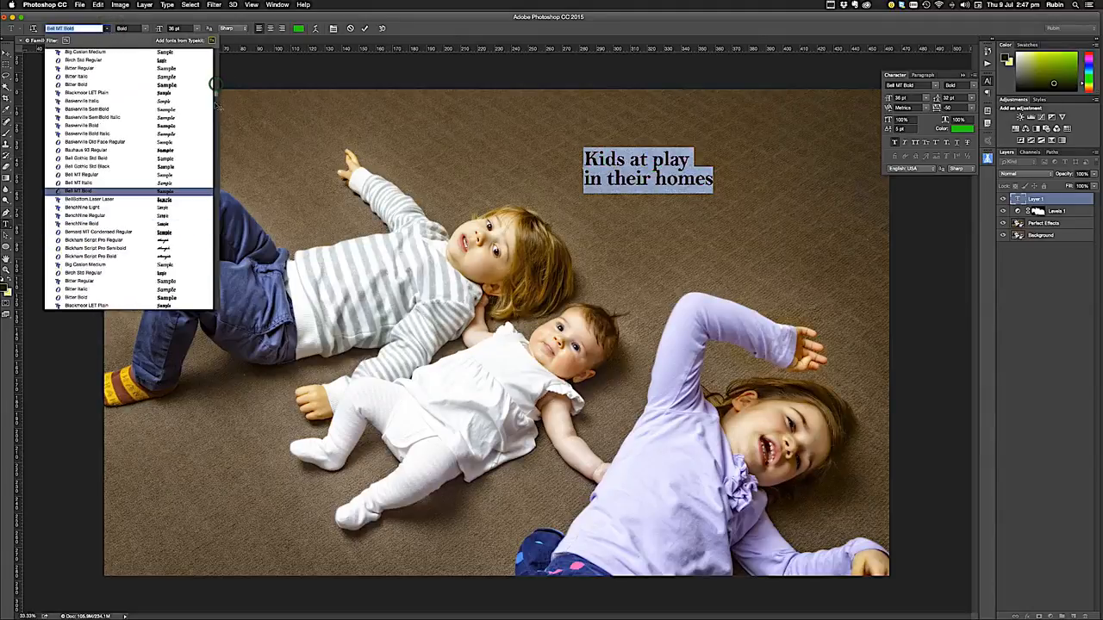
{"action": "scroll", "coordinate": [215, 129], "scroll_direction": "up", "scroll_amount": 15}
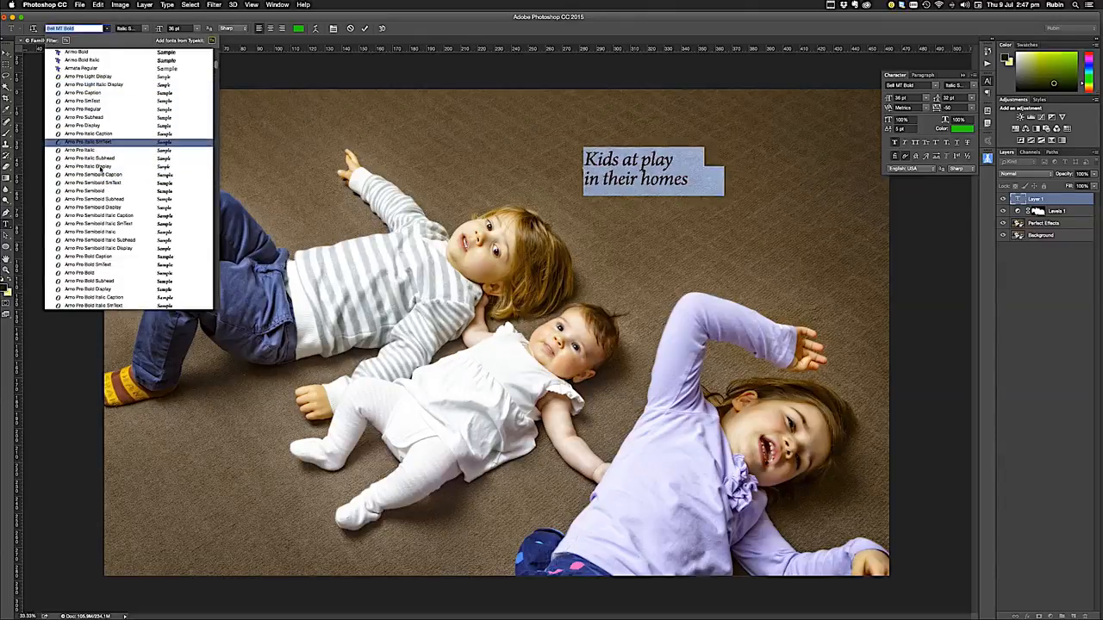
{"action": "scroll", "coordinate": [104, 142], "scroll_direction": "down", "scroll_amount": 8}
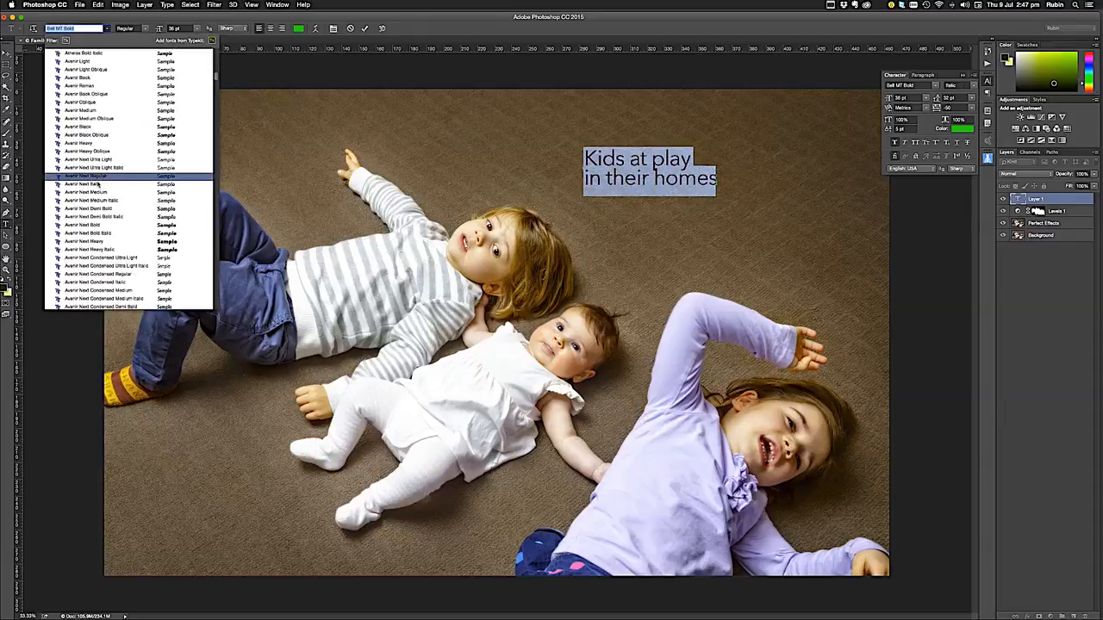
{"action": "scroll", "coordinate": [99, 182], "scroll_direction": "down", "scroll_amount": 10}
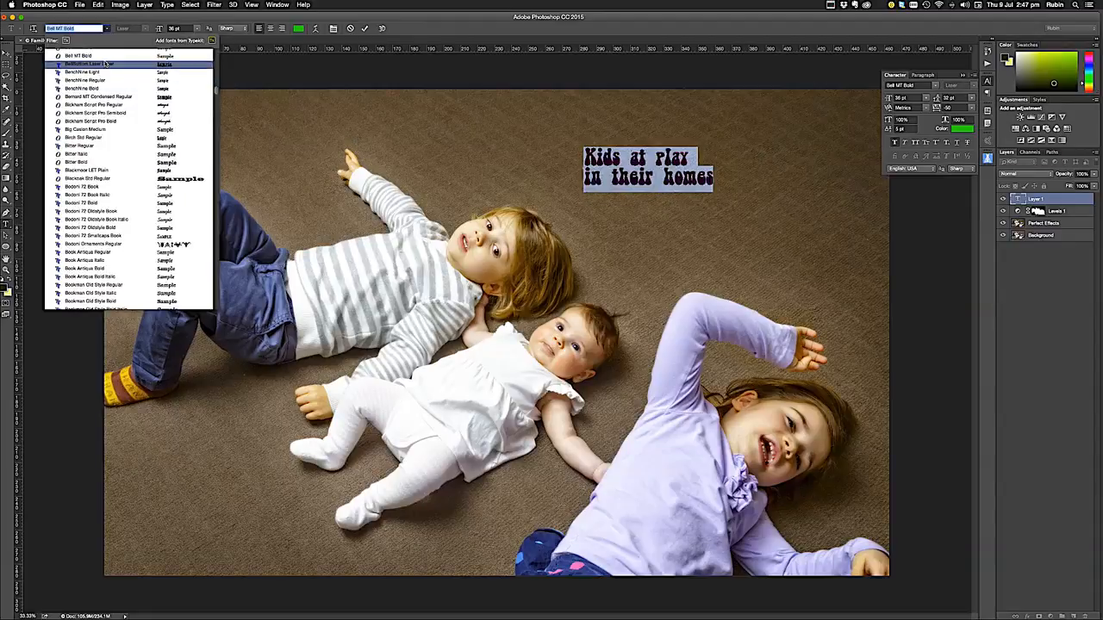
{"action": "scroll", "coordinate": [104, 71], "scroll_direction": "up", "scroll_amount": 4}
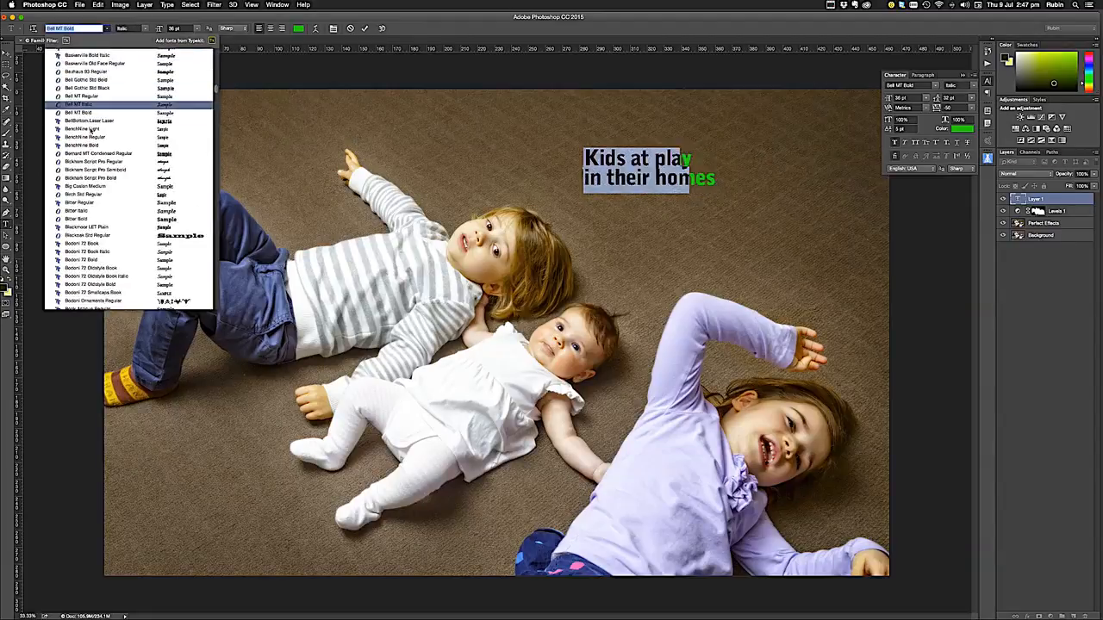
{"action": "left_click", "coordinate": [93, 96]}
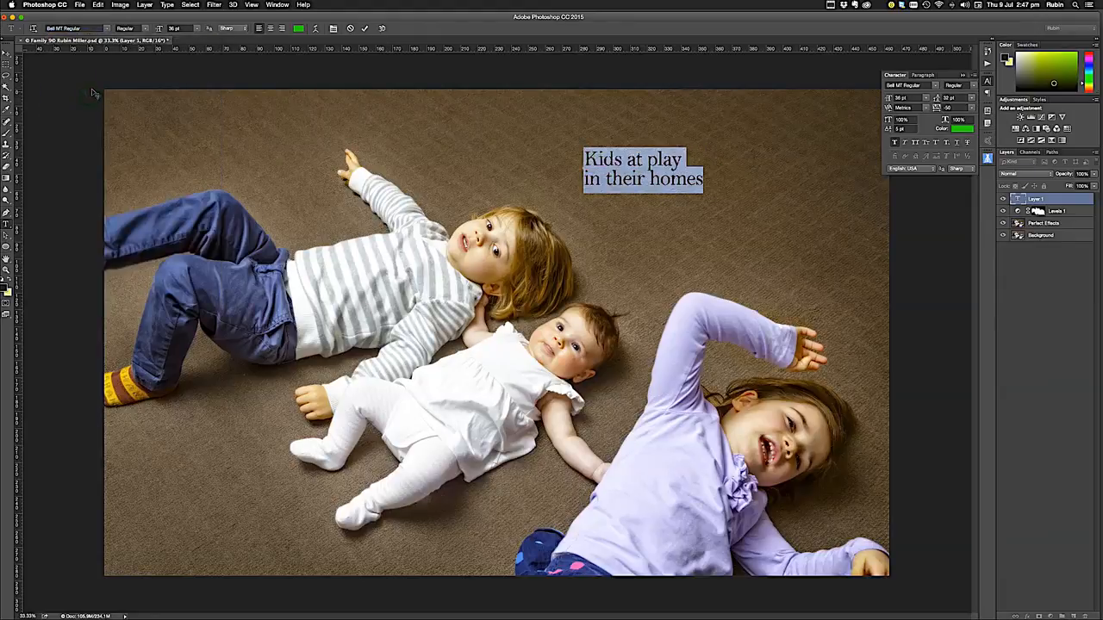
Try the Italic style on the text, then switch it to Bold and set its size to 24 pt
{"action": "left_click", "coordinate": [145, 30]}
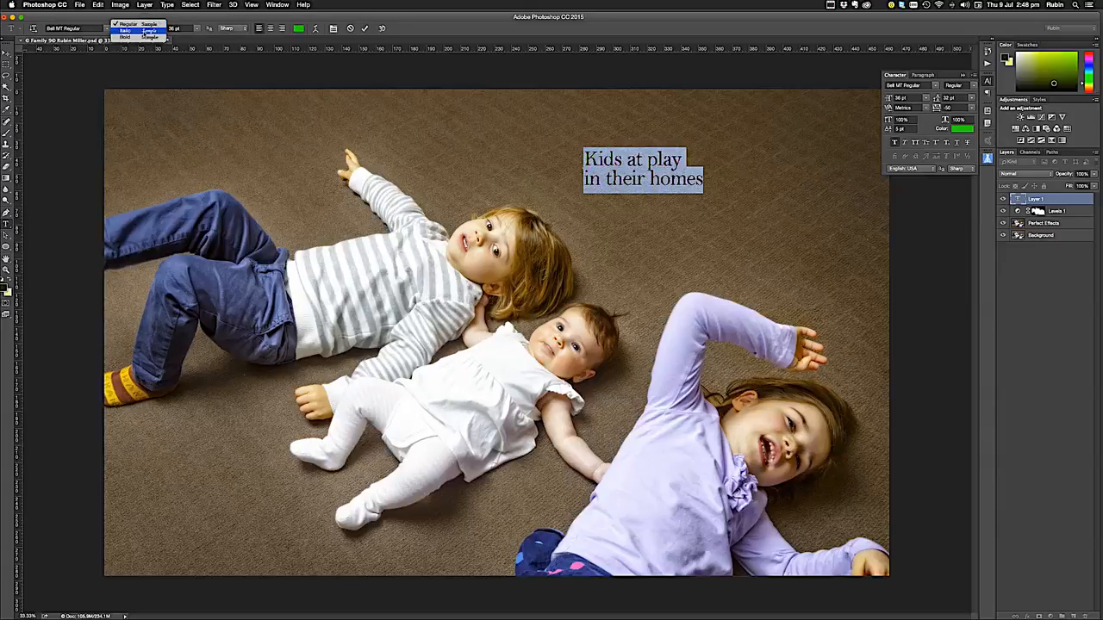
{"action": "left_click", "coordinate": [147, 31]}
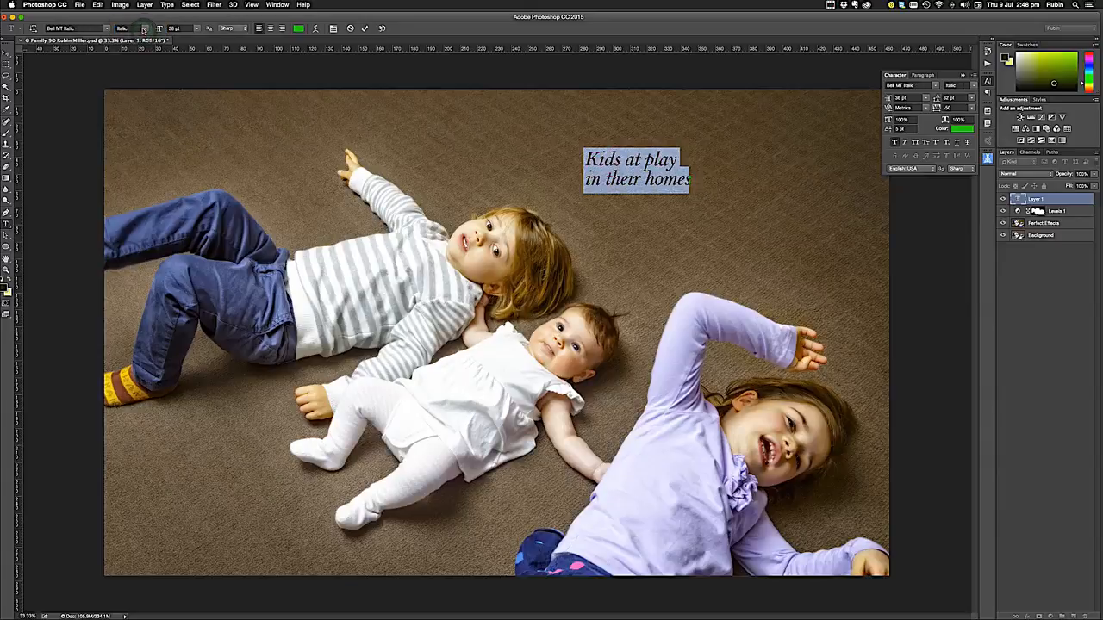
{"action": "left_click", "coordinate": [147, 36]}
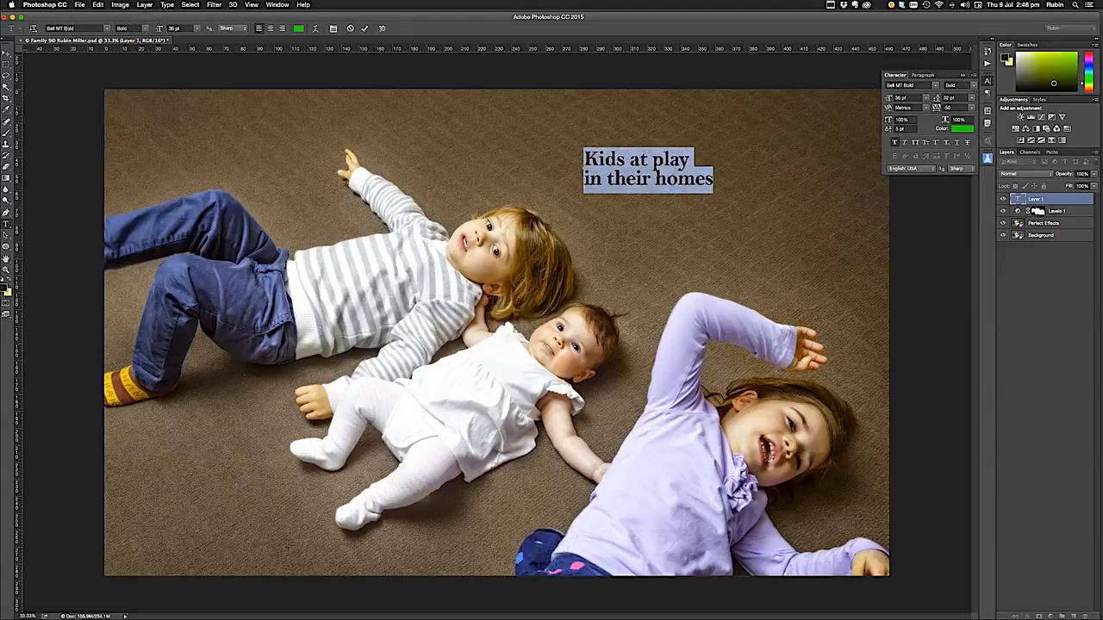
{"action": "left_click", "coordinate": [198, 31]}
{"action": "left_click", "coordinate": [182, 100]}
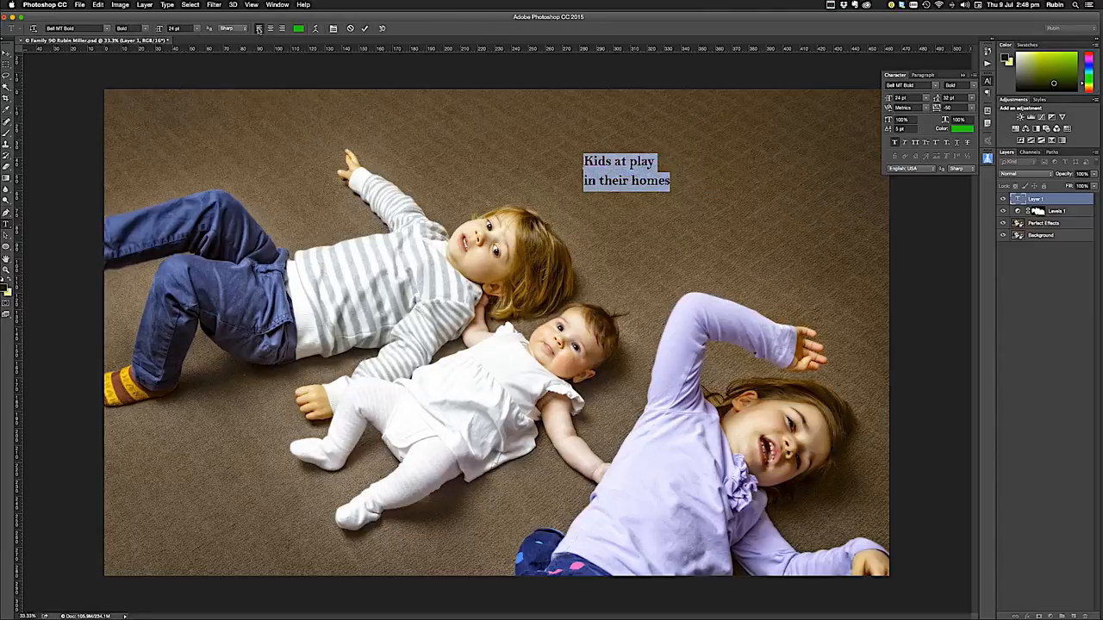
Switch the text style to Italic and set the font size to 48 pt
{"action": "left_click", "coordinate": [147, 31]}
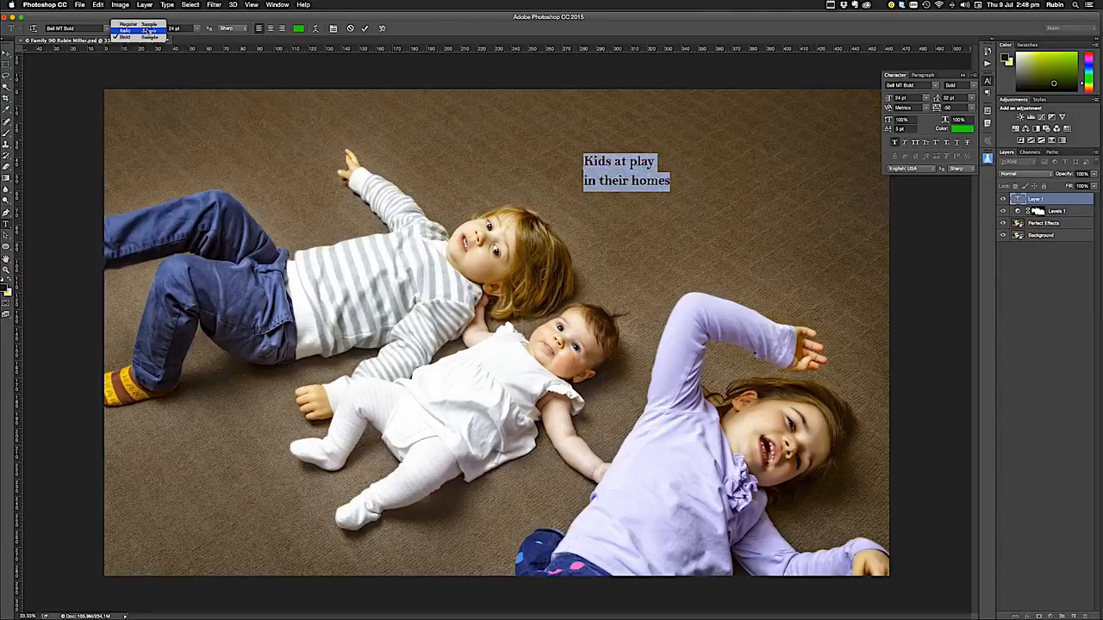
{"action": "left_click", "coordinate": [148, 31]}
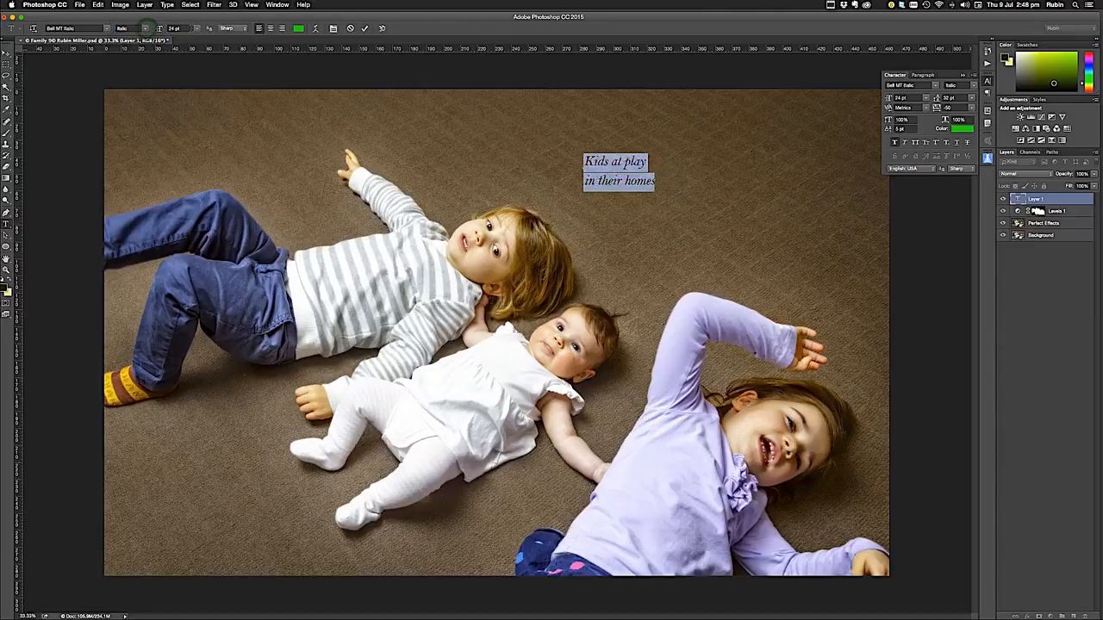
{"action": "left_click", "coordinate": [196, 29]}
{"action": "left_click", "coordinate": [185, 117]}
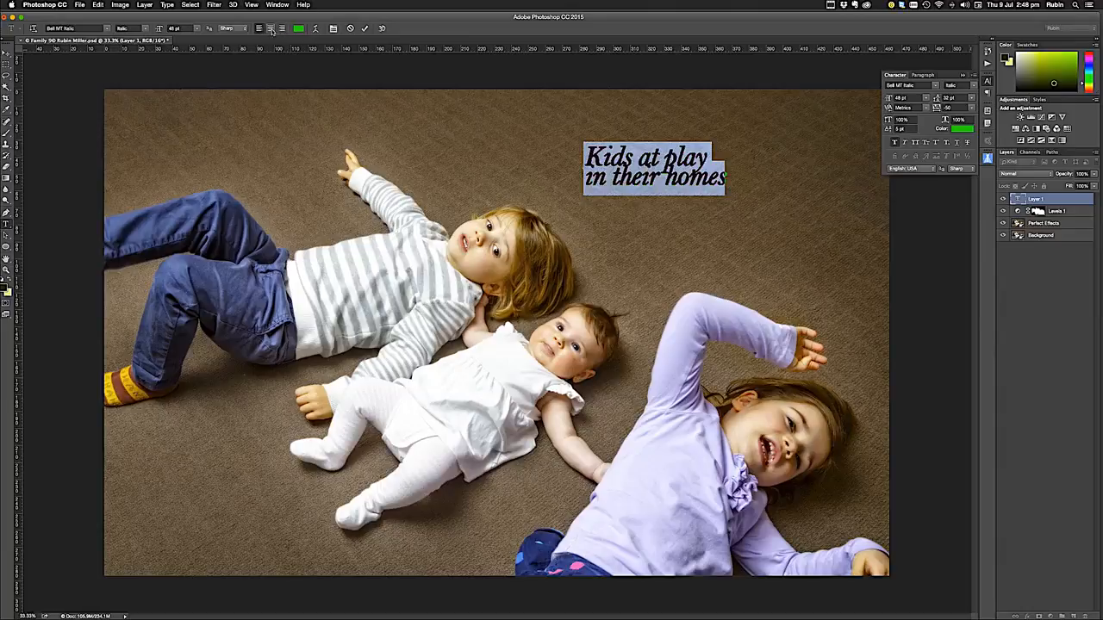
Try centre and right alignment on the text, then return it to left alignment
{"action": "left_click", "coordinate": [271, 29]}
{"action": "left_click", "coordinate": [283, 30]}
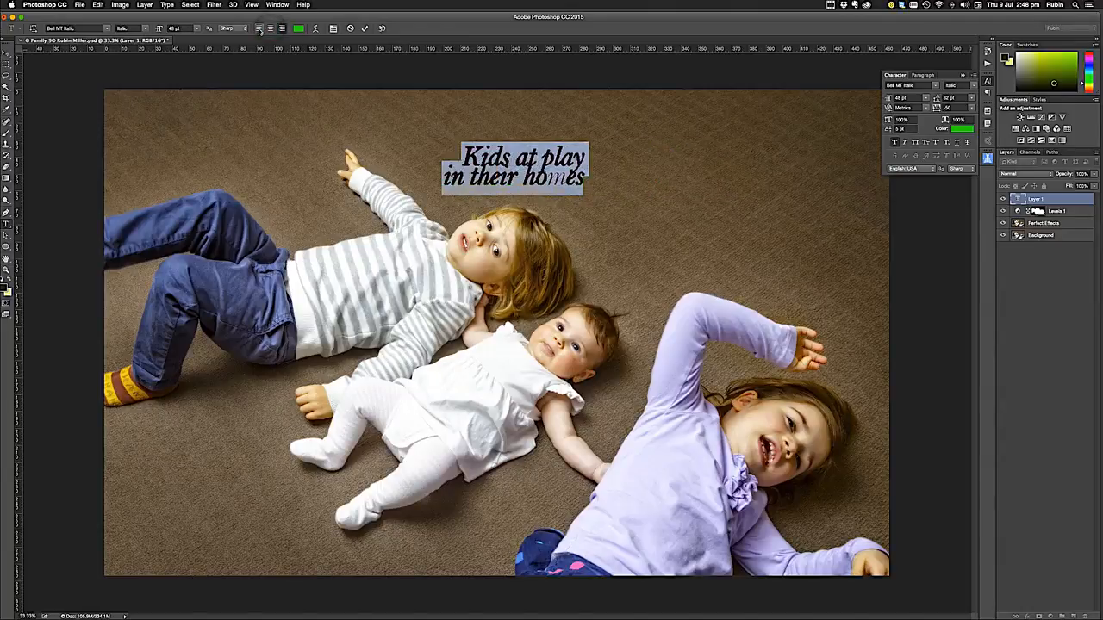
{"action": "left_click", "coordinate": [259, 28]}
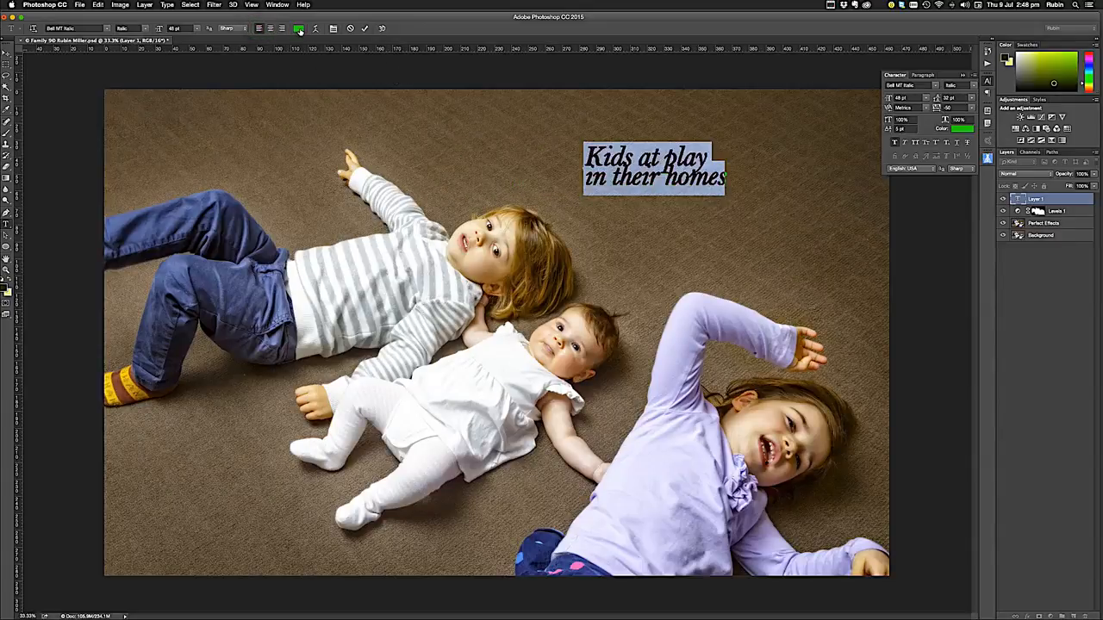
Change the text colour to yellow-green c6dd28
{"action": "left_click", "coordinate": [298, 30]}
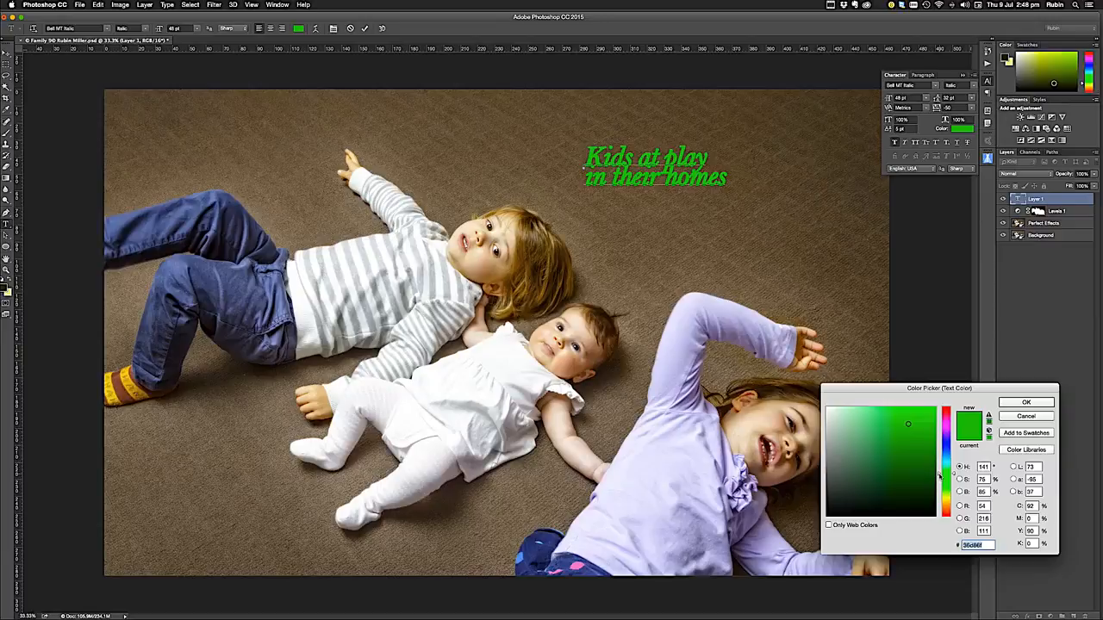
{"action": "left_click_drag", "start_coordinate": [940, 477], "coordinate": [927, 487]}
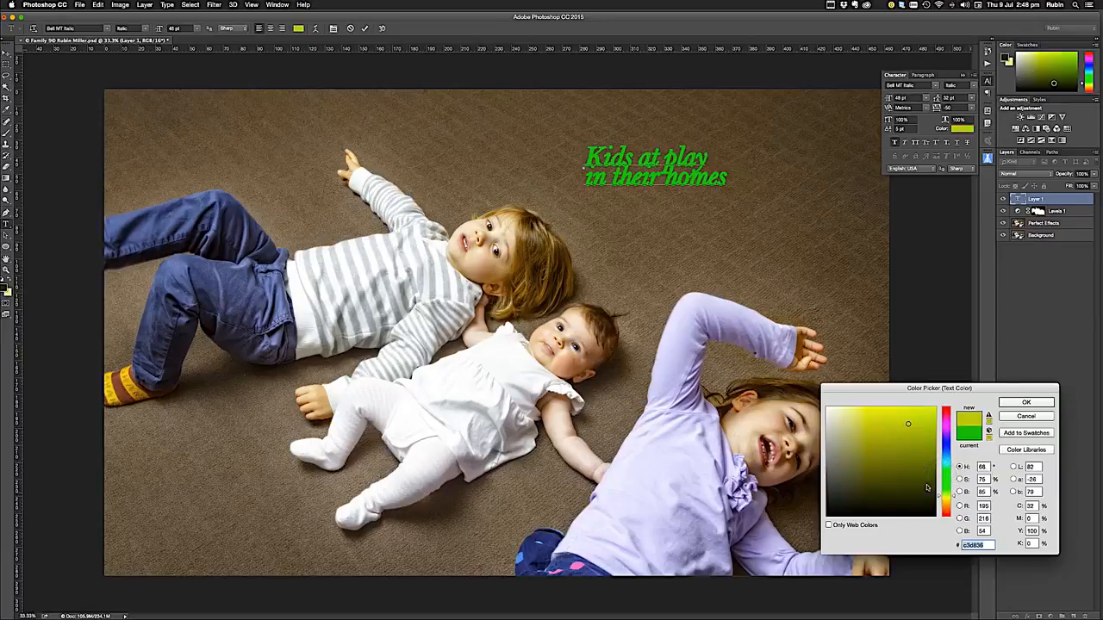
{"action": "left_click_drag", "start_coordinate": [862, 430], "coordinate": [864, 413]}
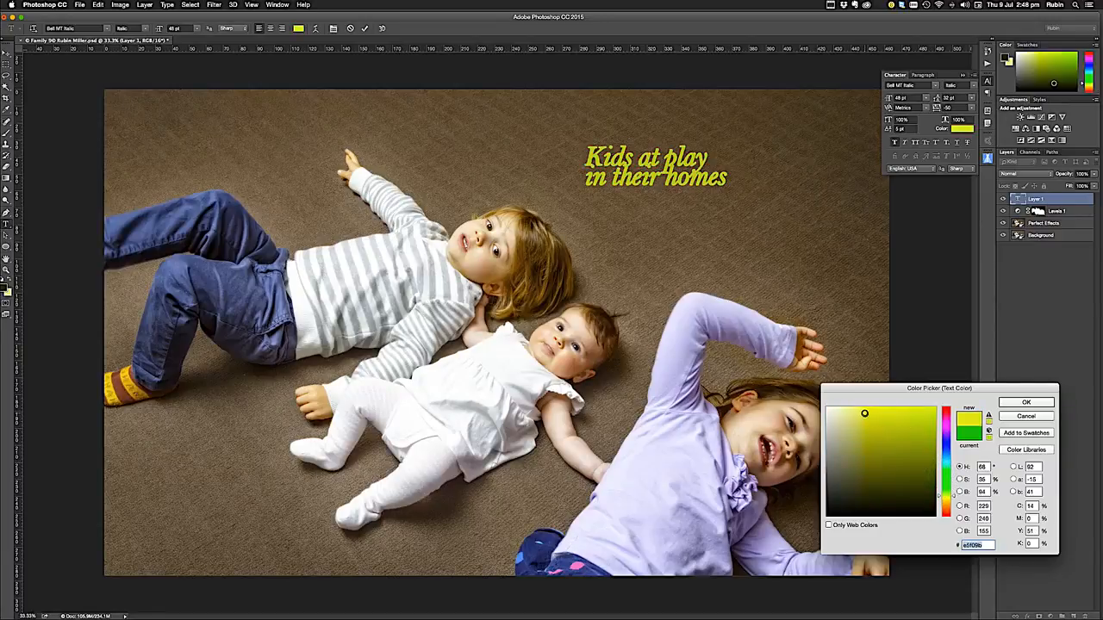
{"action": "left_click", "coordinate": [917, 420]}
{"action": "left_click_drag", "start_coordinate": [918, 421], "coordinate": [916, 421]}
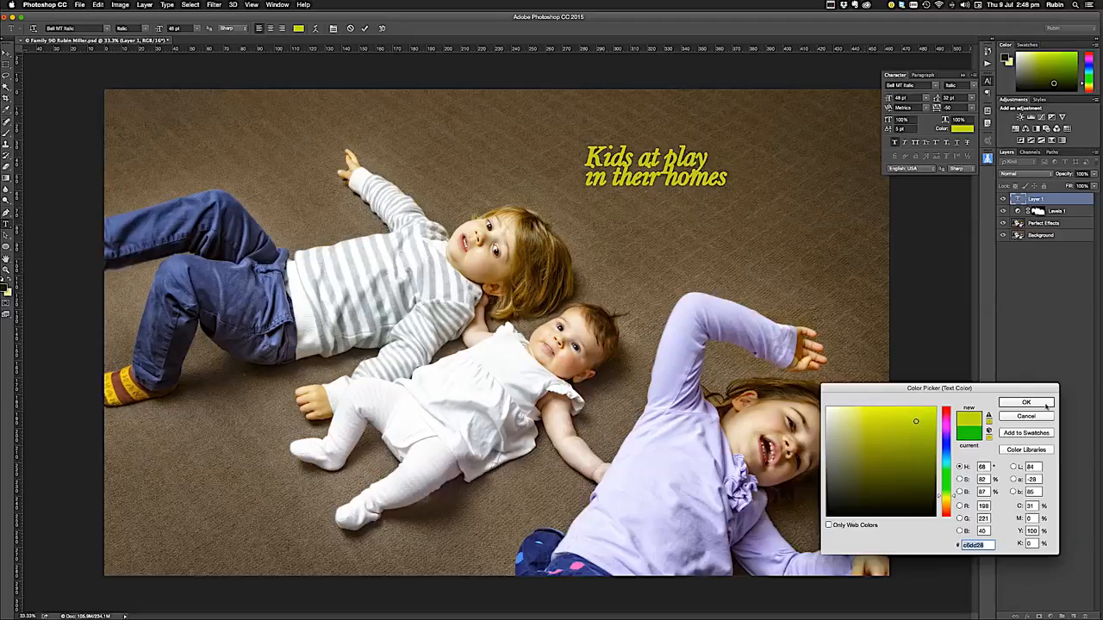
{"action": "left_click", "coordinate": [1026, 402]}
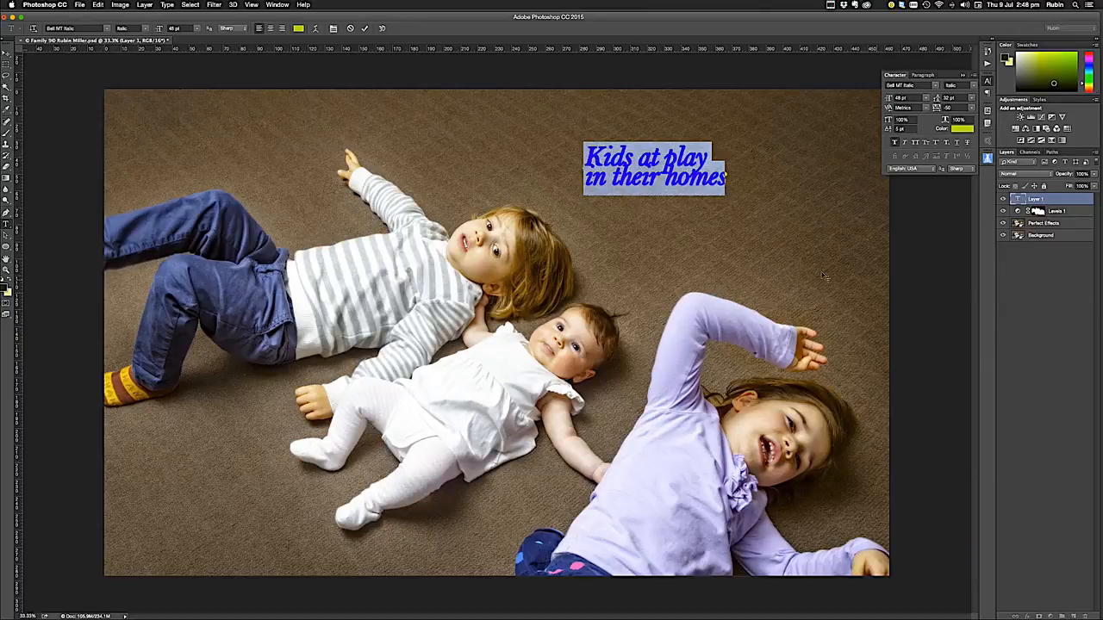
Show the paragraph settings and test centre and right alignment there before restoring left alignment
{"action": "left_click", "coordinate": [280, 5]}
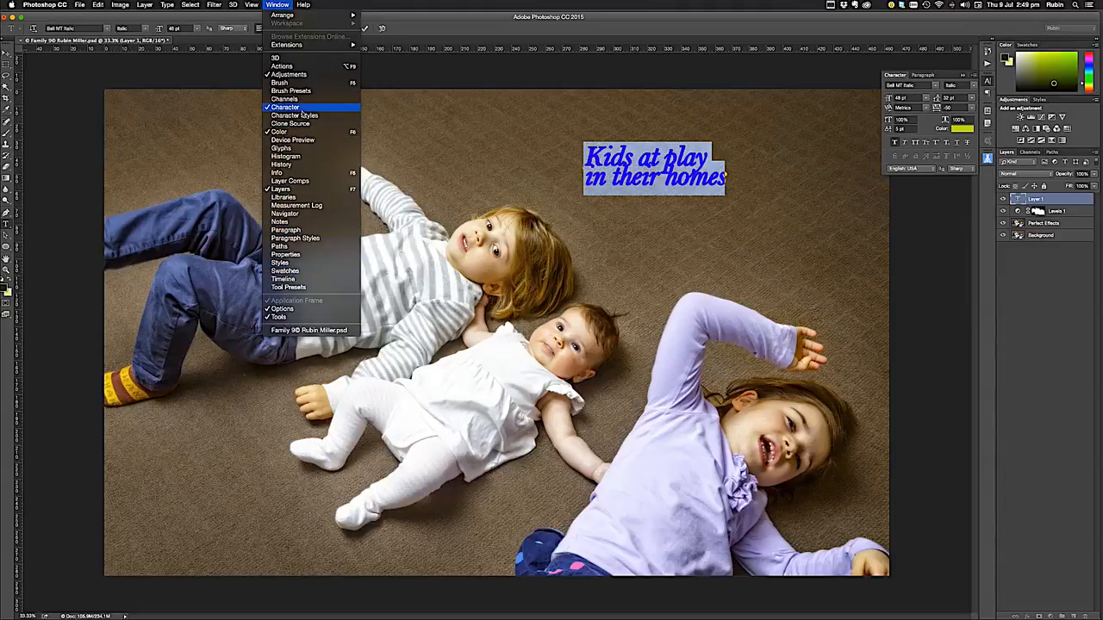
{"action": "left_click", "coordinate": [286, 230]}
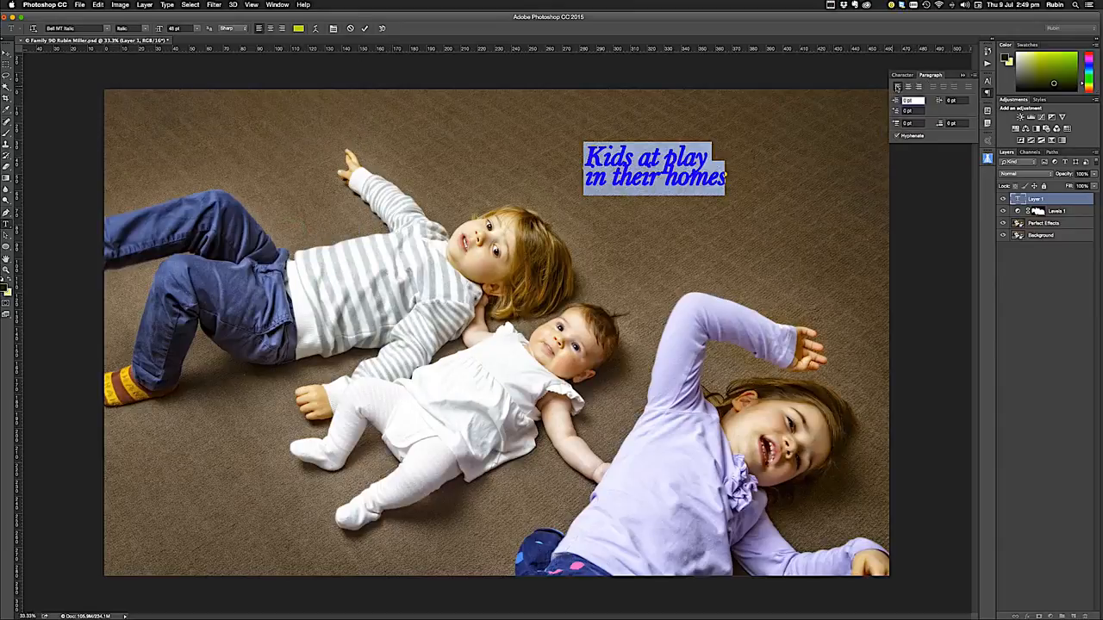
{"action": "left_click", "coordinate": [907, 87]}
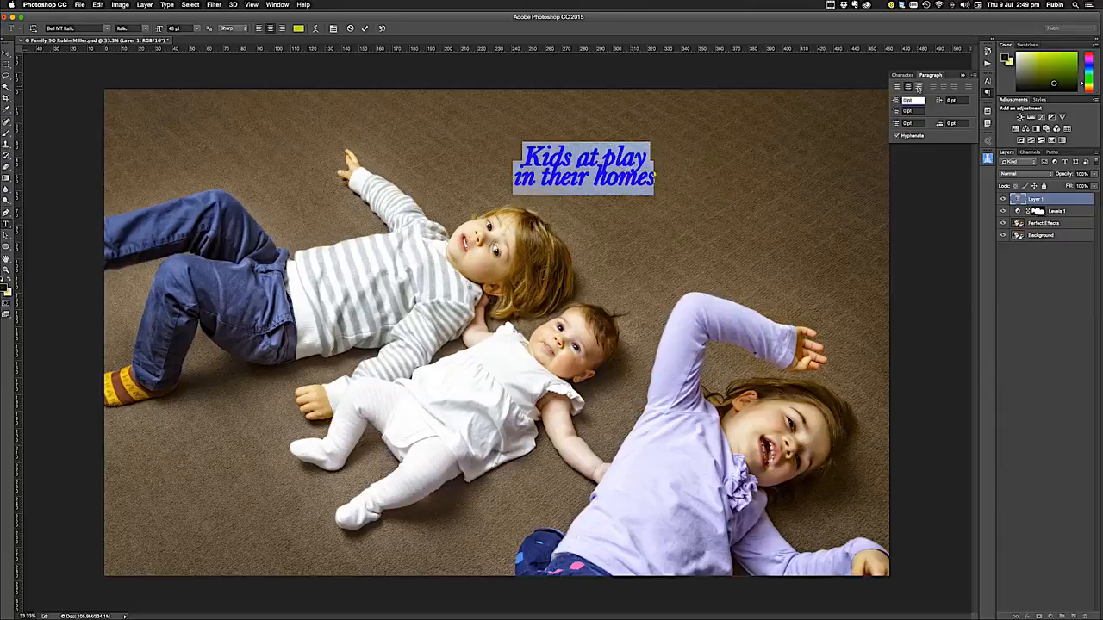
{"action": "left_click", "coordinate": [918, 88]}
{"action": "left_click", "coordinate": [898, 88]}
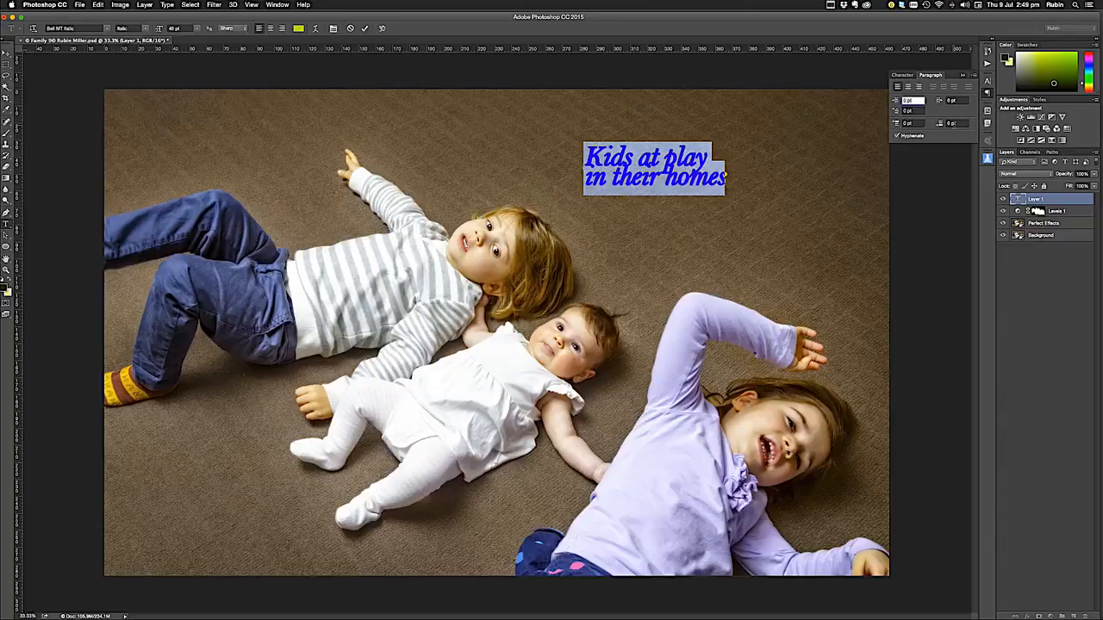
Return to the character settings and set the text's font size to 36 pt
{"action": "left_click", "coordinate": [903, 75]}
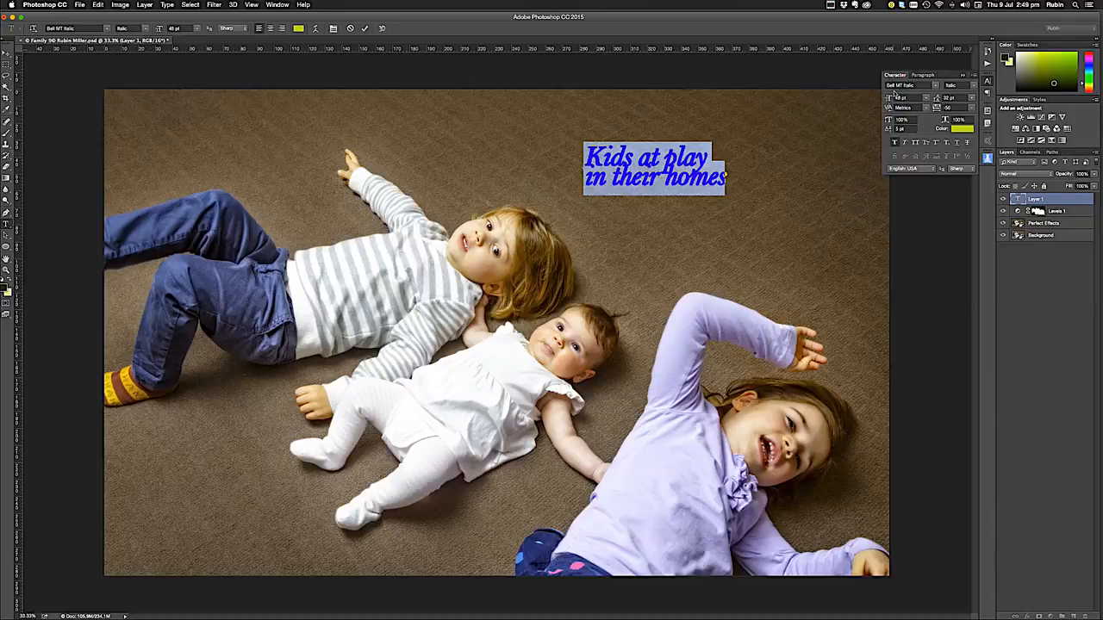
{"action": "left_click", "coordinate": [926, 97]}
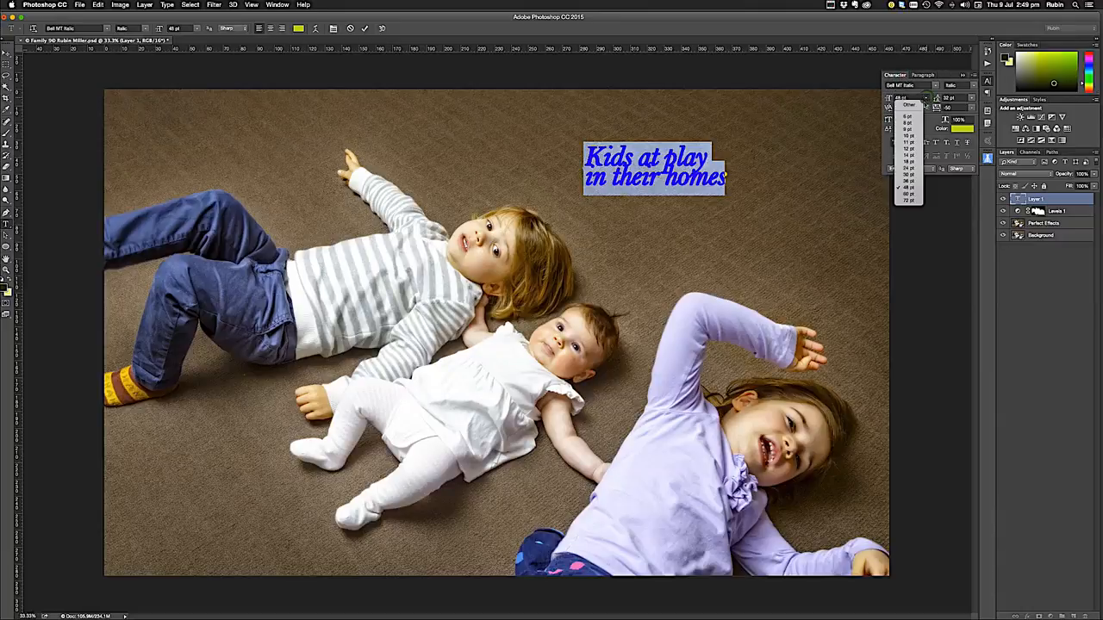
{"action": "left_click", "coordinate": [915, 182]}
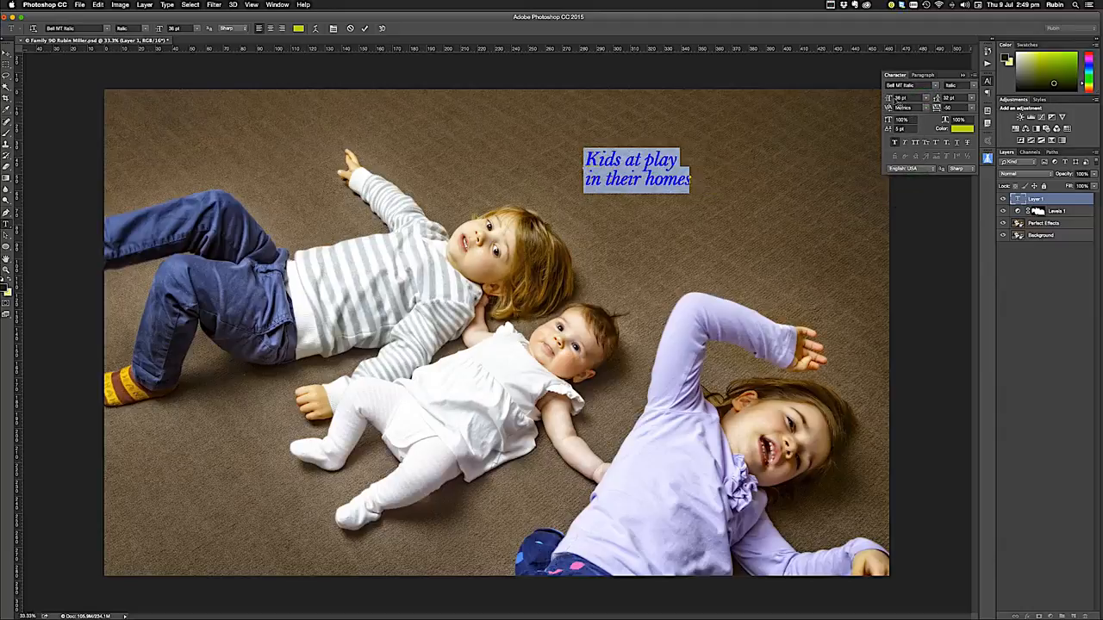
Try a custom font size of 373 pt on the text, then set it back to 36 pt
{"action": "left_click", "coordinate": [901, 99]}
{"action": "type", "text": "373"}
{"action": "key", "text": "Return"}
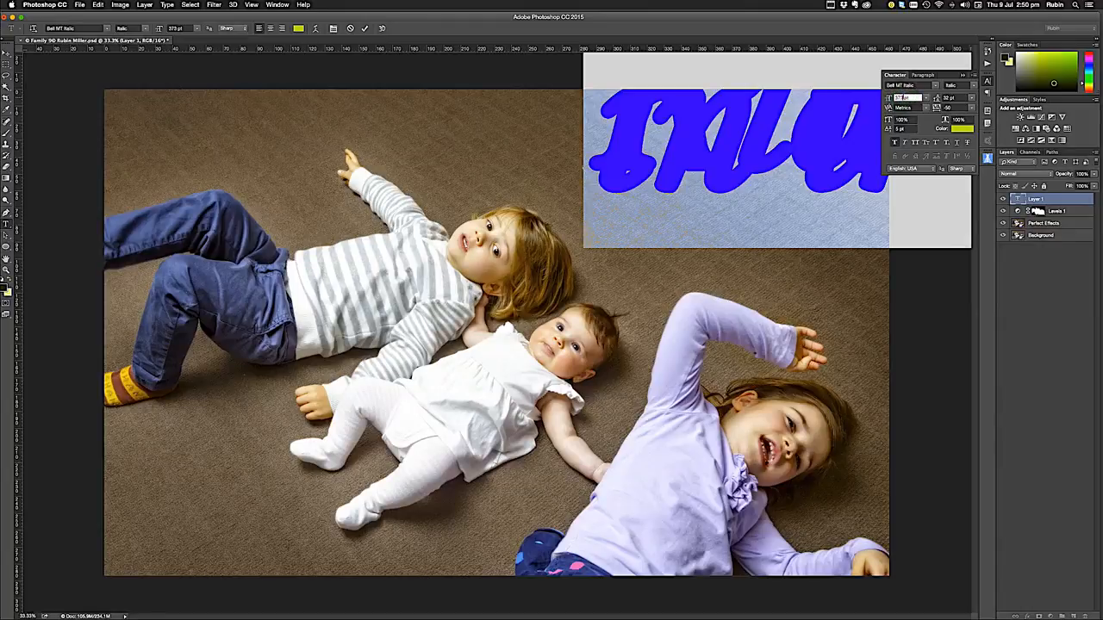
{"action": "left_click", "coordinate": [924, 99]}
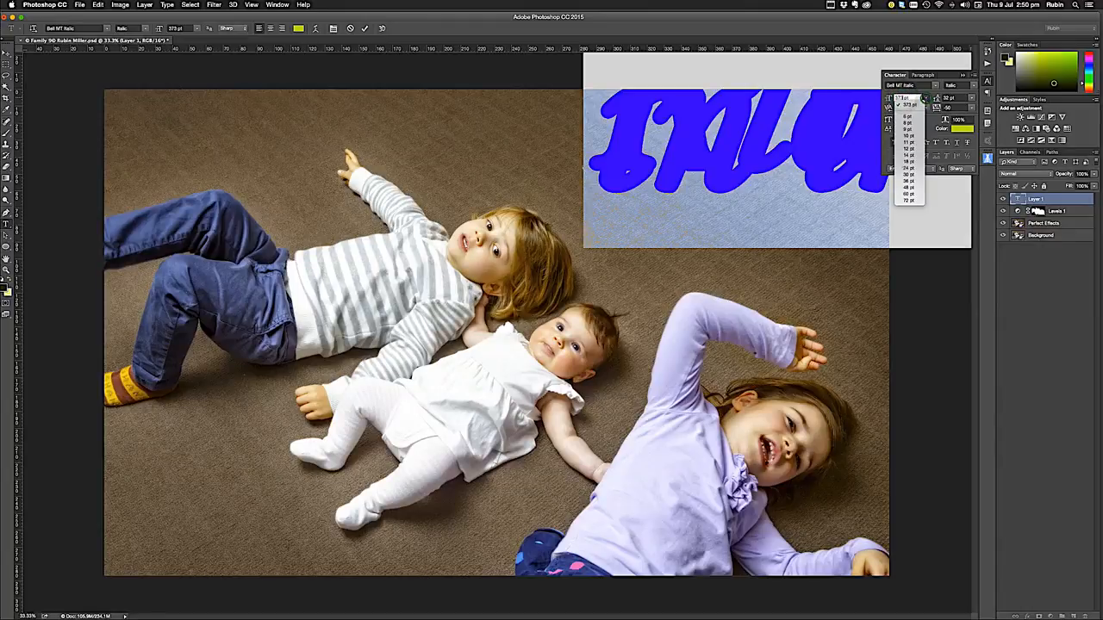
{"action": "left_click", "coordinate": [909, 181]}
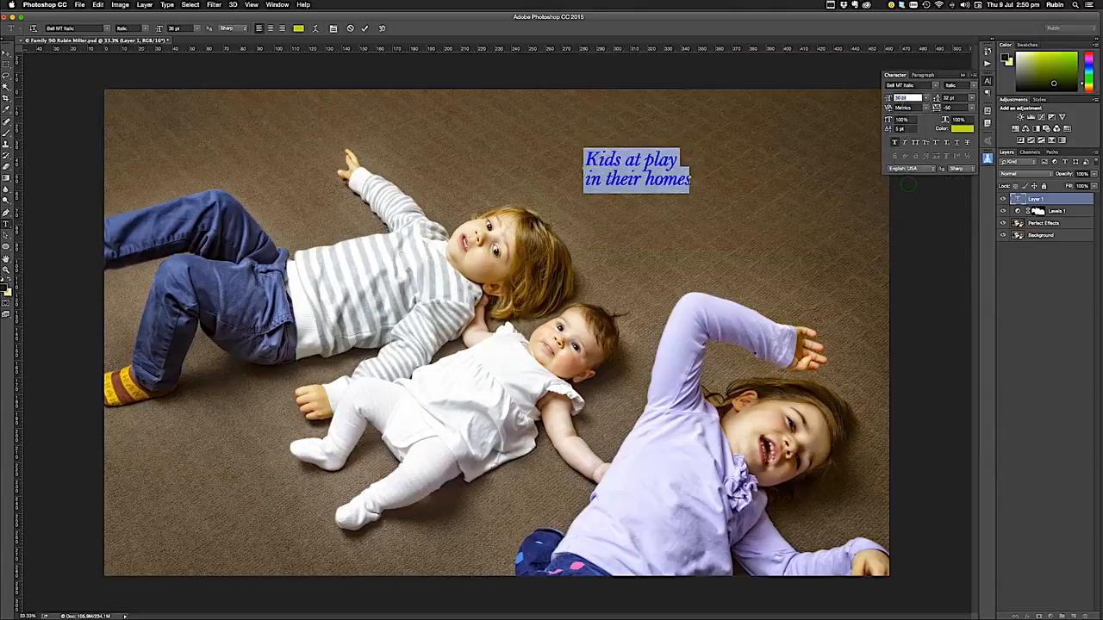
Set the text size to 37 pt, test Auto leading and set the leading to 36 pt
{"action": "key", "text": "Up"}
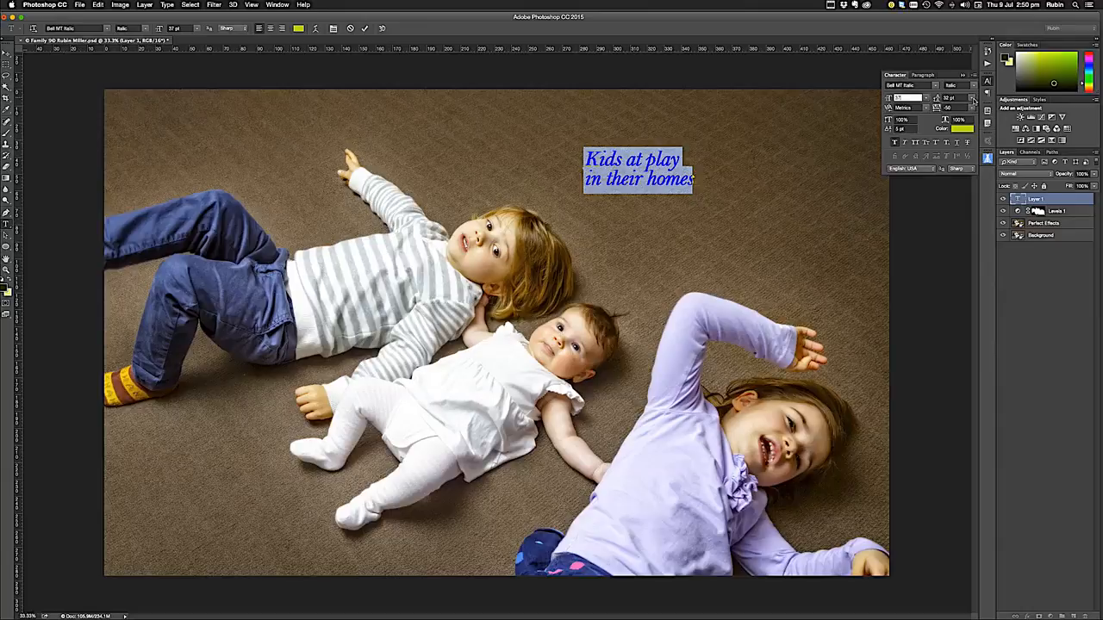
{"action": "left_click", "coordinate": [972, 98]}
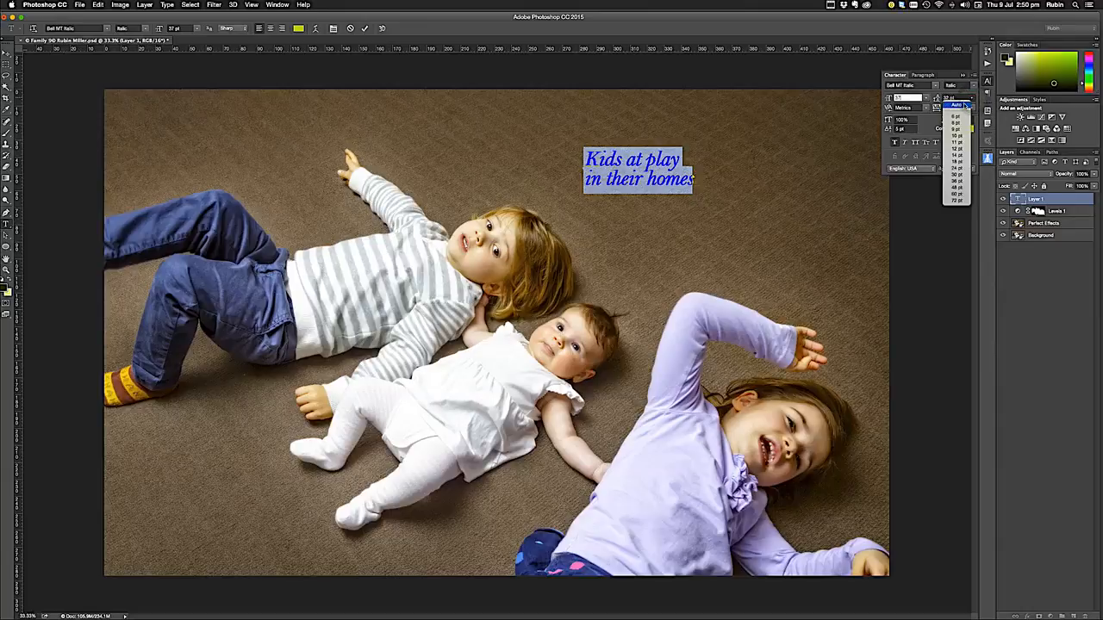
{"action": "left_click", "coordinate": [965, 105]}
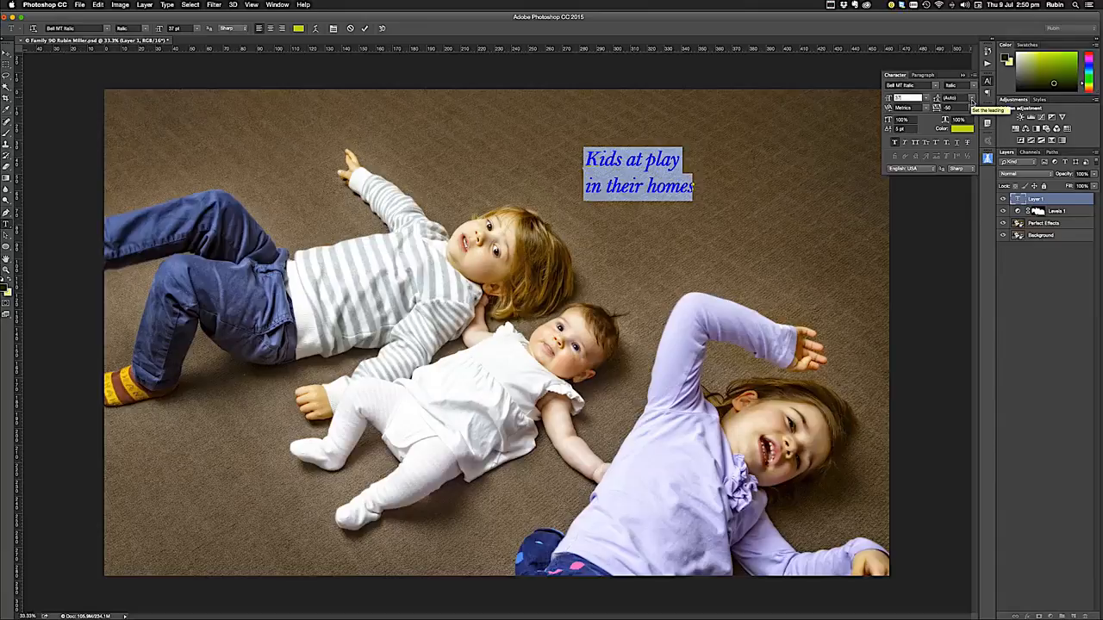
{"action": "left_click", "coordinate": [973, 101]}
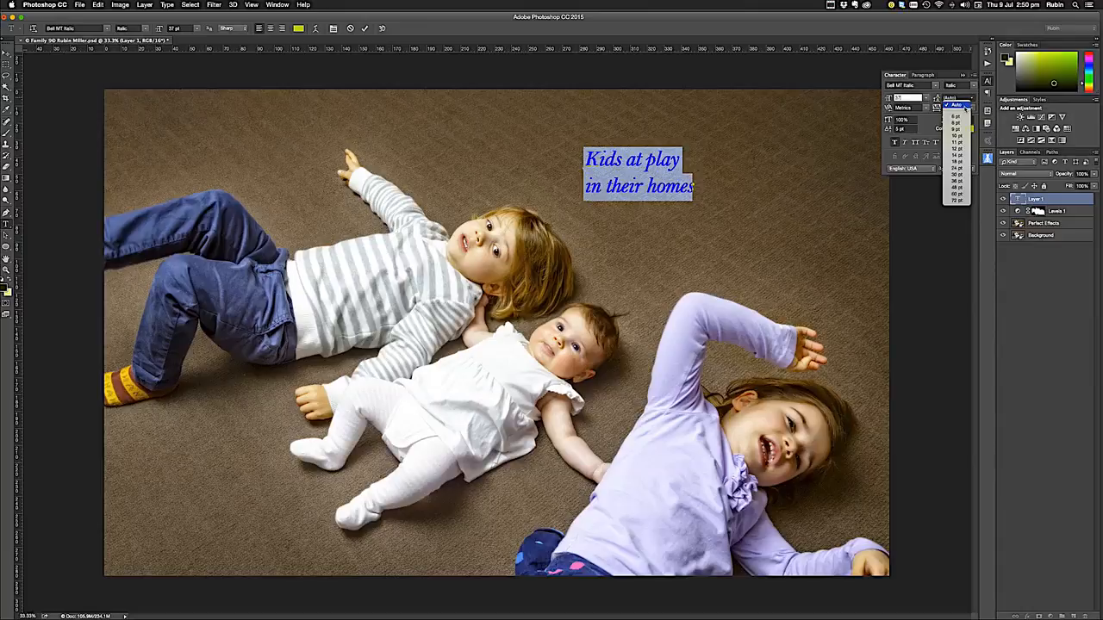
{"action": "left_click", "coordinate": [957, 181]}
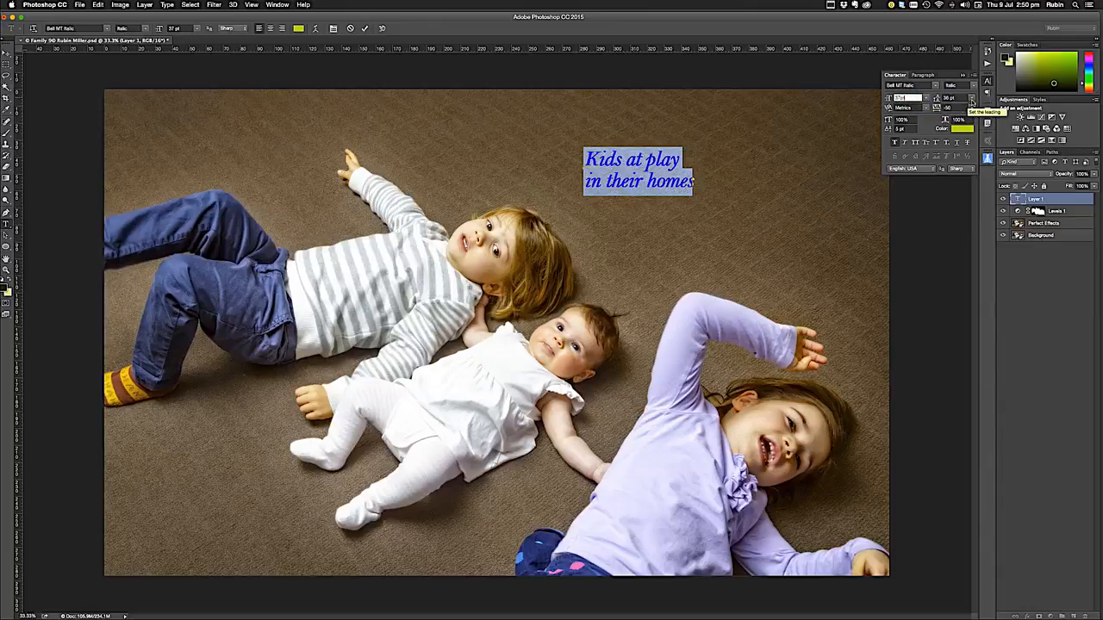
{"action": "left_click", "coordinate": [971, 101]}
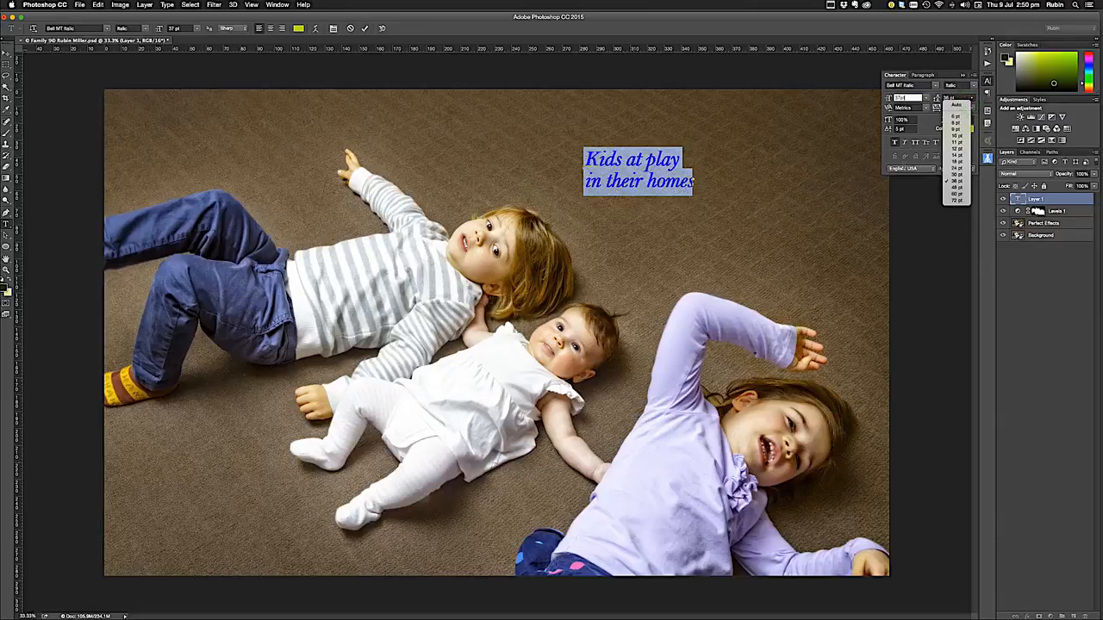
{"action": "left_click", "coordinate": [893, 156]}
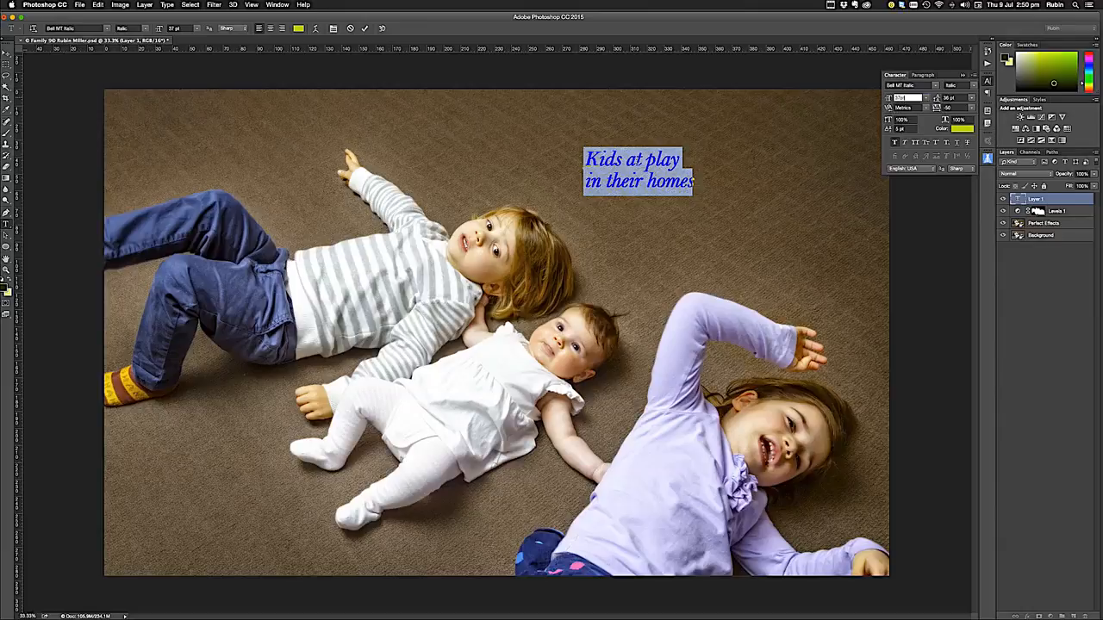
Place the cursor within the title's first line and test a kerning of -25 before setting it to -50
{"action": "left_click", "coordinate": [635, 157]}
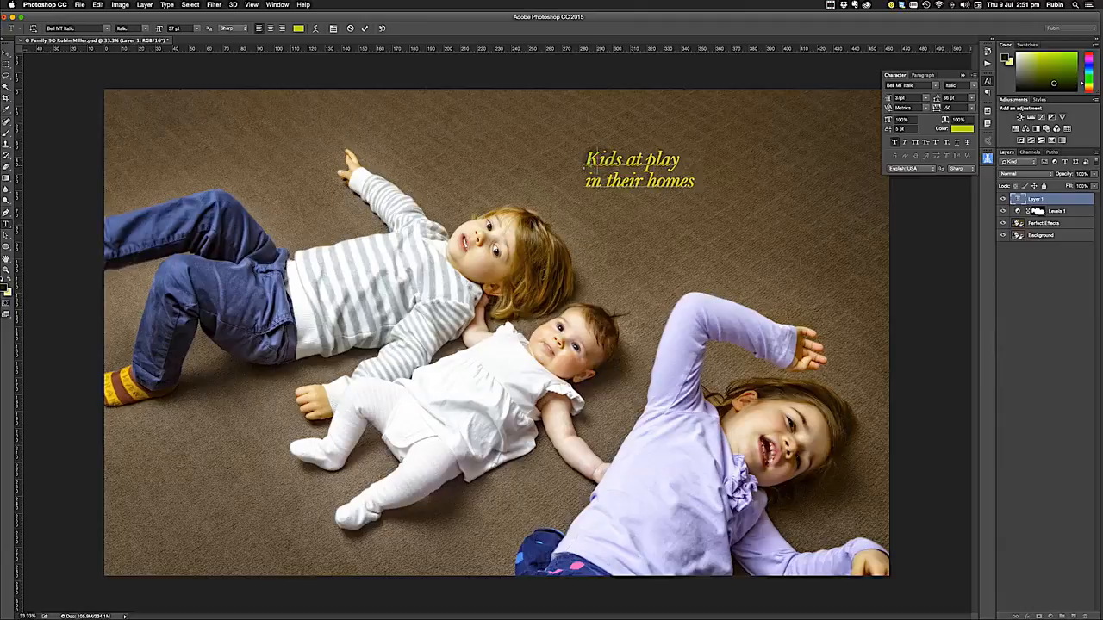
{"action": "left_click", "coordinate": [926, 109]}
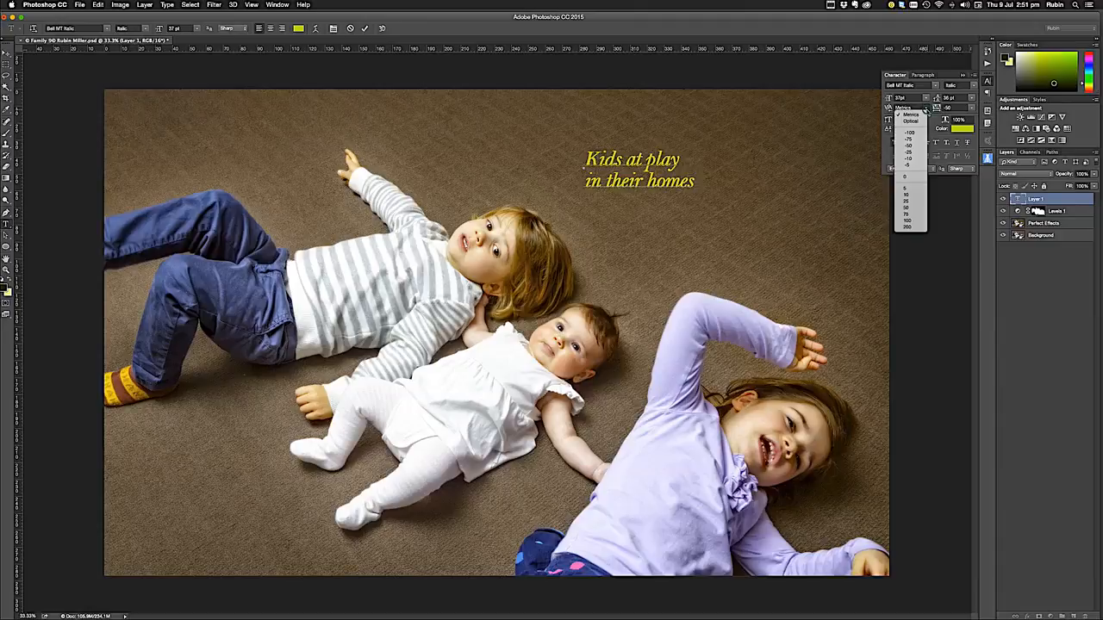
{"action": "left_click", "coordinate": [911, 151]}
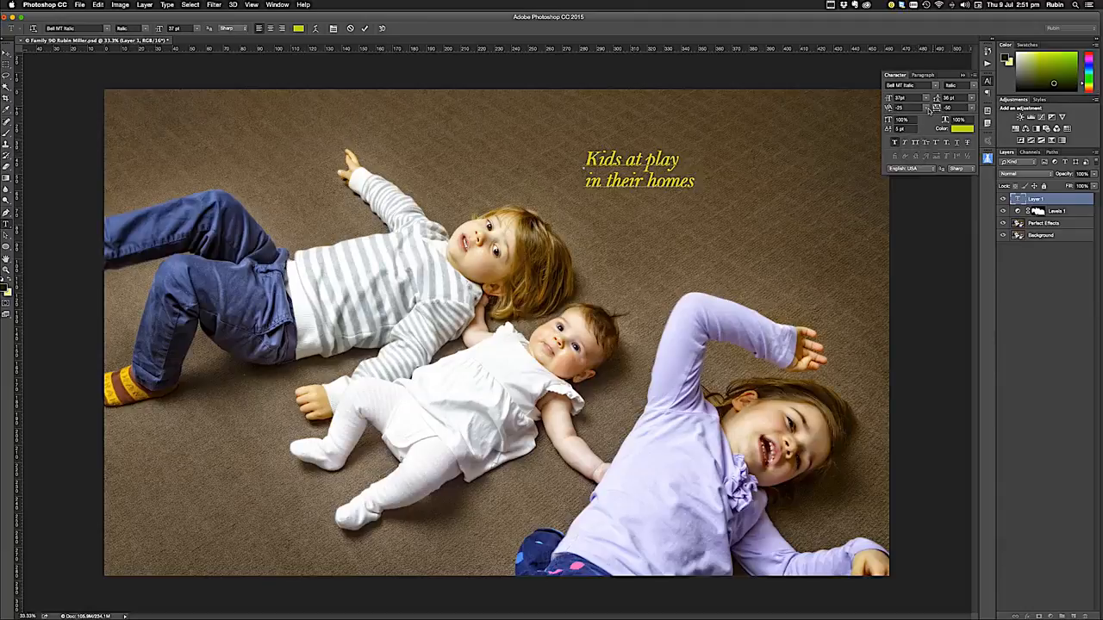
{"action": "left_click", "coordinate": [927, 109]}
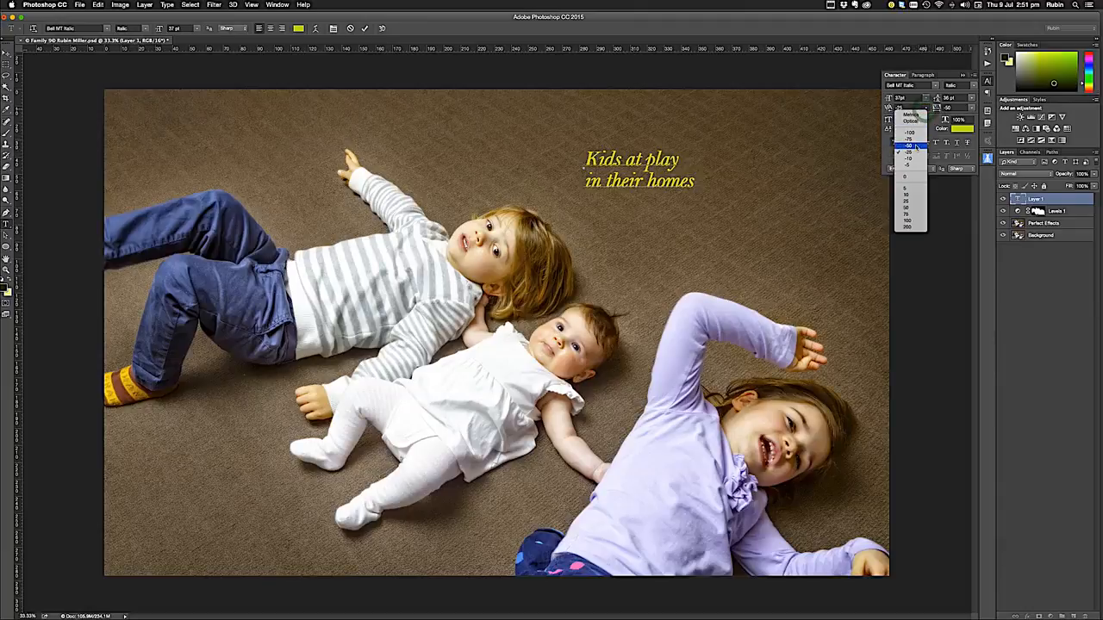
{"action": "left_click", "coordinate": [916, 145]}
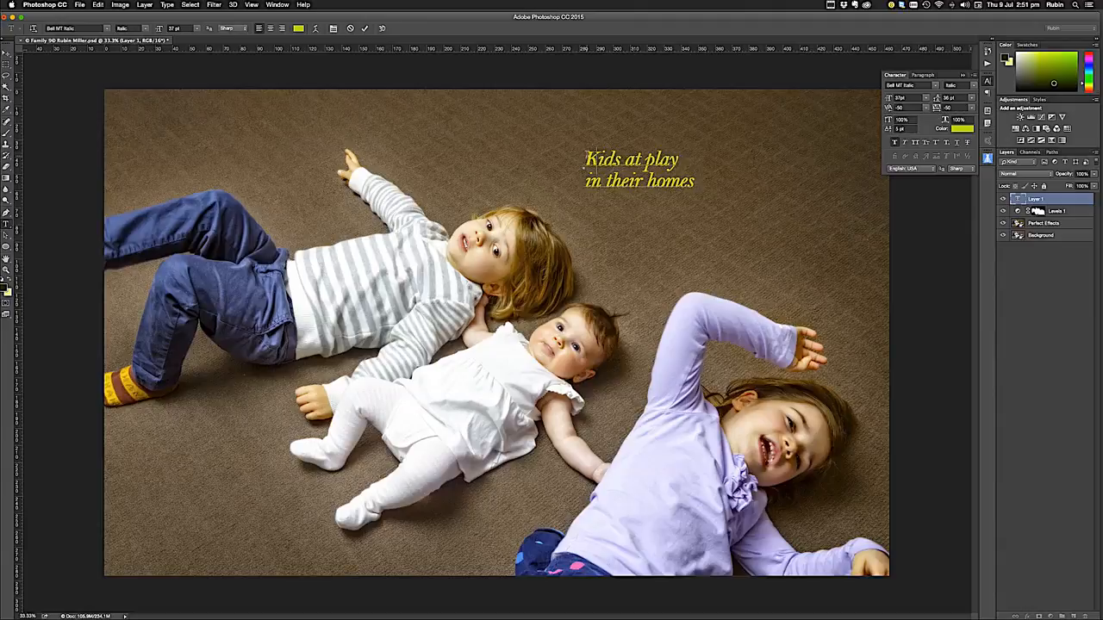
Select the line "Kids at play" and test tracking values of 5 and 0, then set it back to -50
{"action": "left_click_drag", "start_coordinate": [584, 165], "coordinate": [677, 162]}
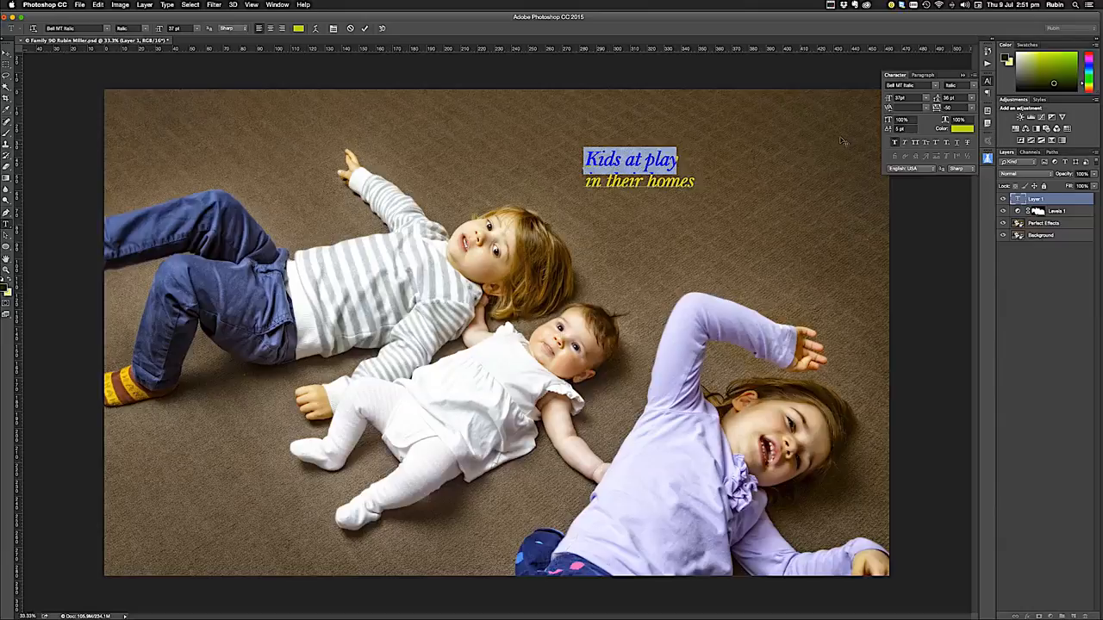
{"action": "left_click", "coordinate": [970, 109]}
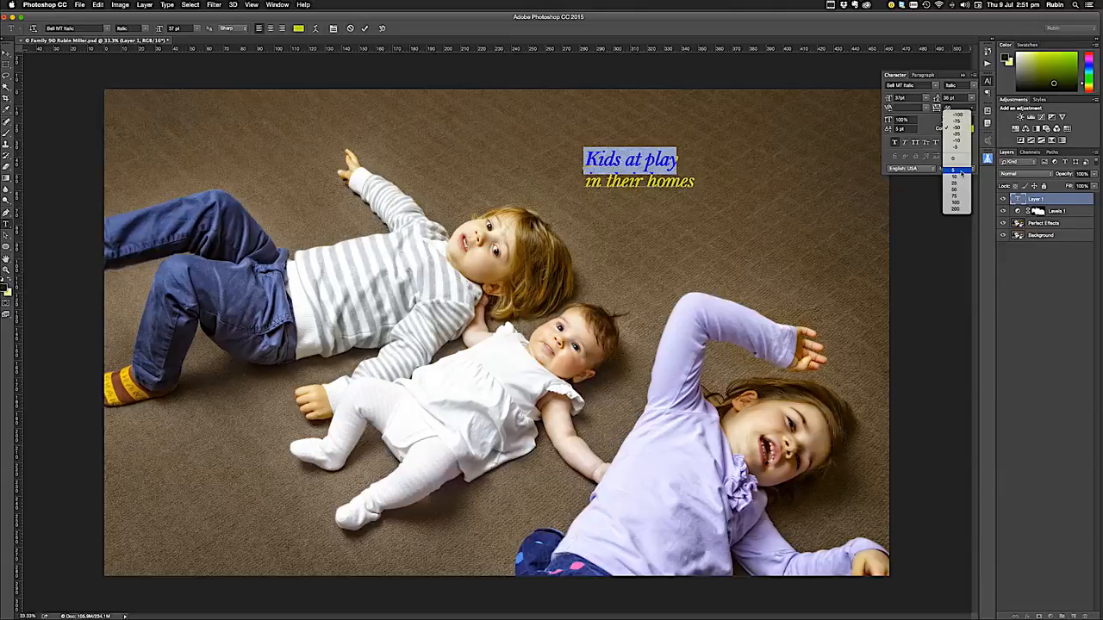
{"action": "left_click", "coordinate": [961, 172]}
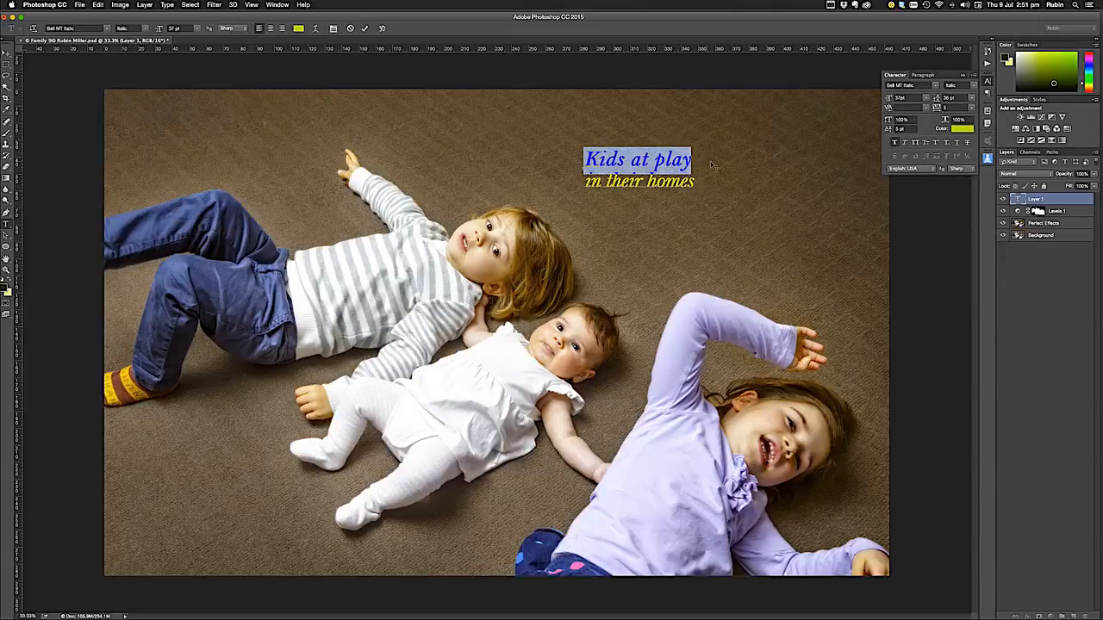
{"action": "left_click", "coordinate": [971, 108]}
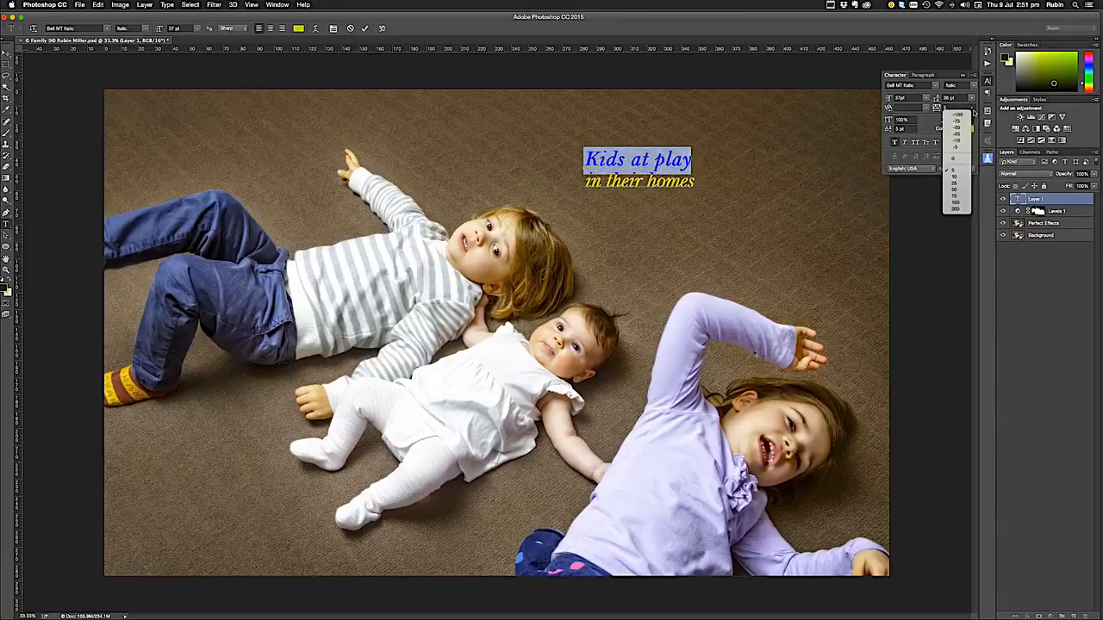
{"action": "left_click", "coordinate": [964, 161]}
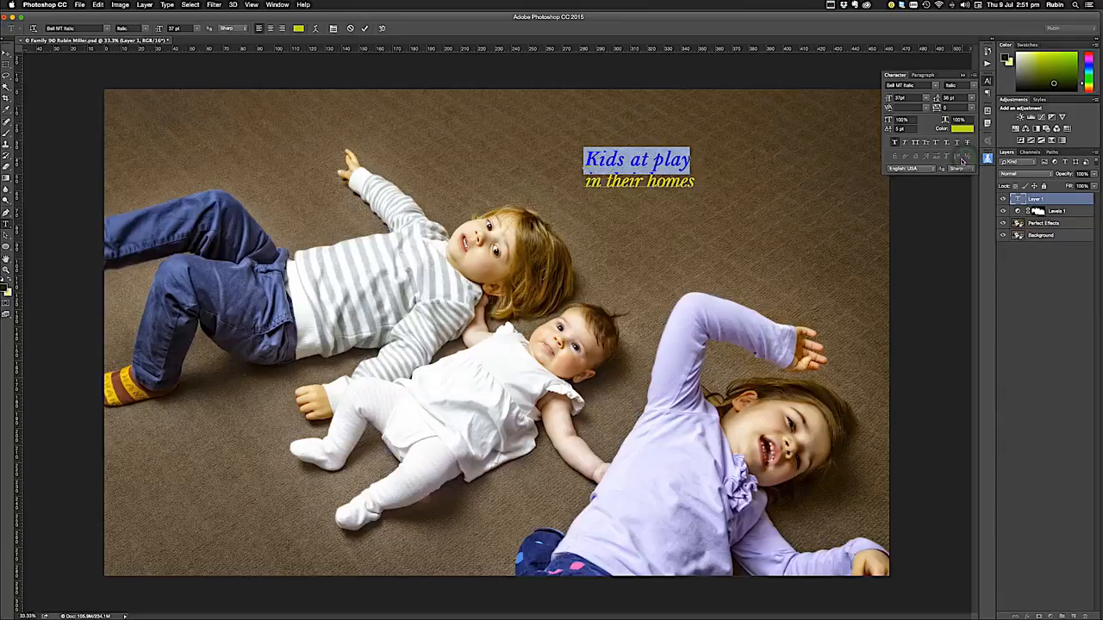
{"action": "left_click", "coordinate": [972, 109]}
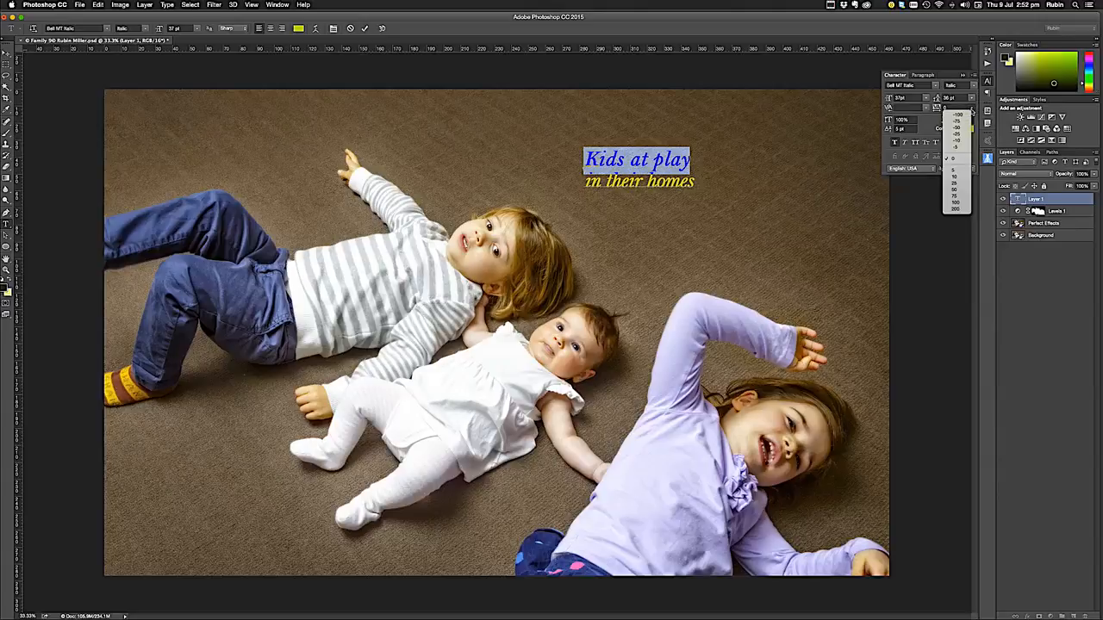
{"action": "left_click", "coordinate": [966, 127]}
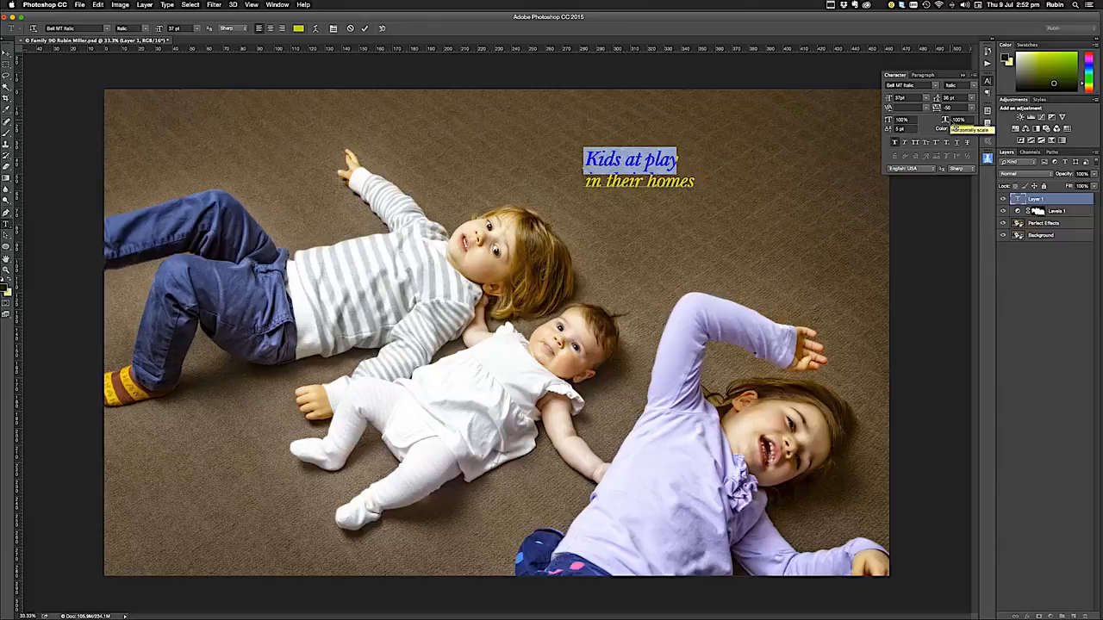
Try a vertical scale of 200% on the line "Kids at play", then restore it to 100%
{"action": "double_click", "coordinate": [902, 121]}
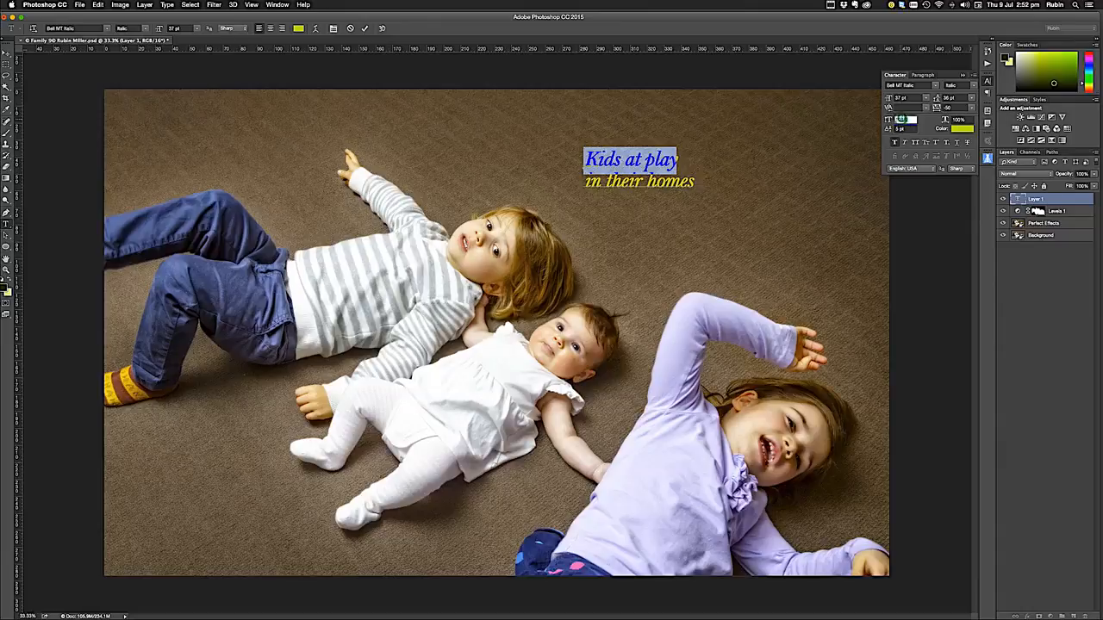
{"action": "type", "text": "200"}
{"action": "key", "text": "Return"}
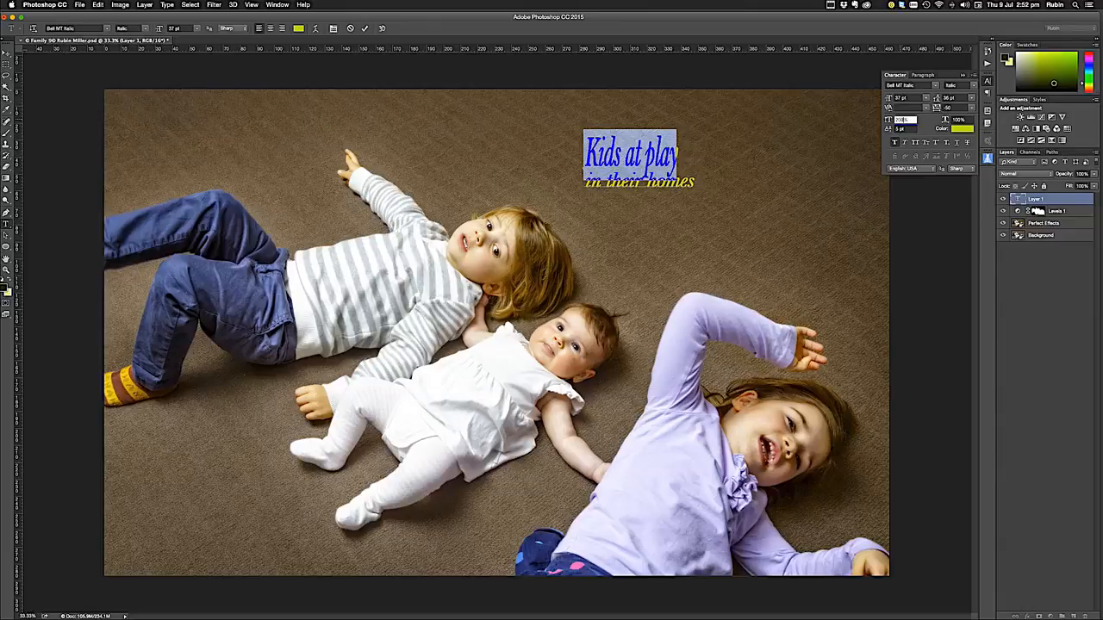
{"action": "key", "text": "BackSpace"}
{"action": "key", "text": "BackSpace"}
{"action": "key", "text": "BackSpace"}
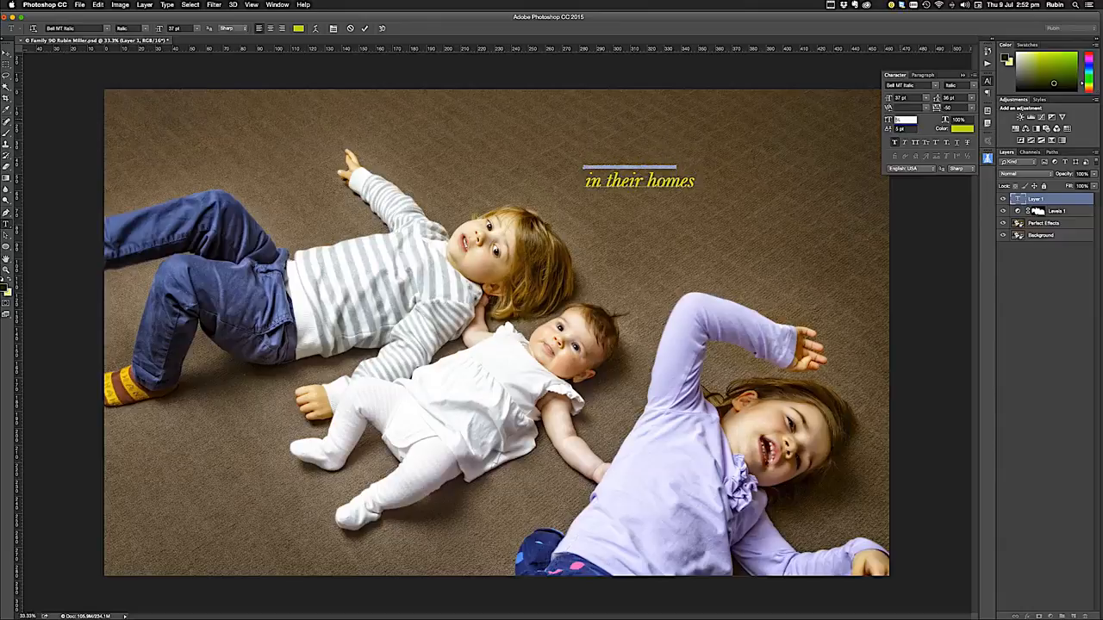
{"action": "type", "text": "100"}
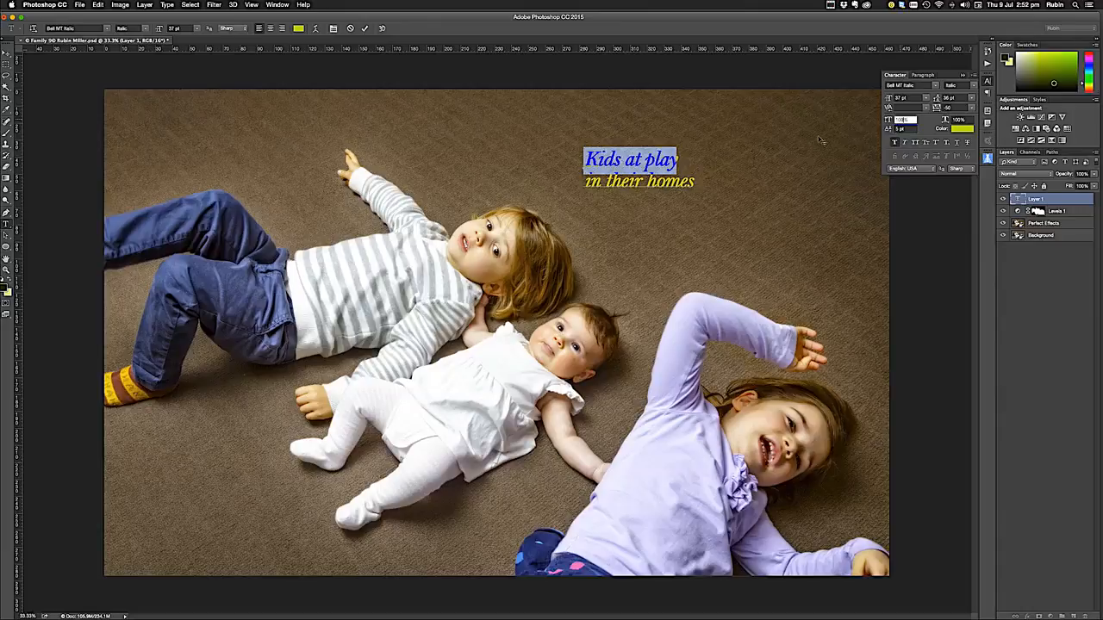
{"action": "left_click", "coordinate": [670, 161]}
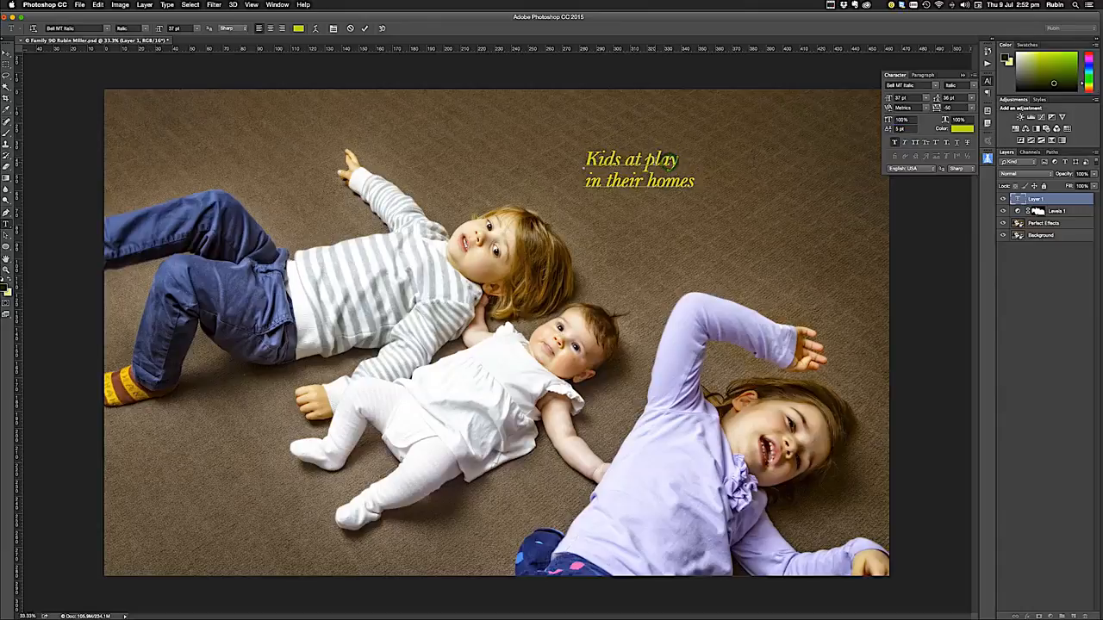
Select the word "play" and lower its baseline shift to 0 pt after testing other shift values
{"action": "left_click_drag", "start_coordinate": [645, 162], "coordinate": [679, 162]}
{"action": "left_click", "coordinate": [898, 129]}
{"action": "left_click_drag", "start_coordinate": [911, 129], "coordinate": [833, 138]}
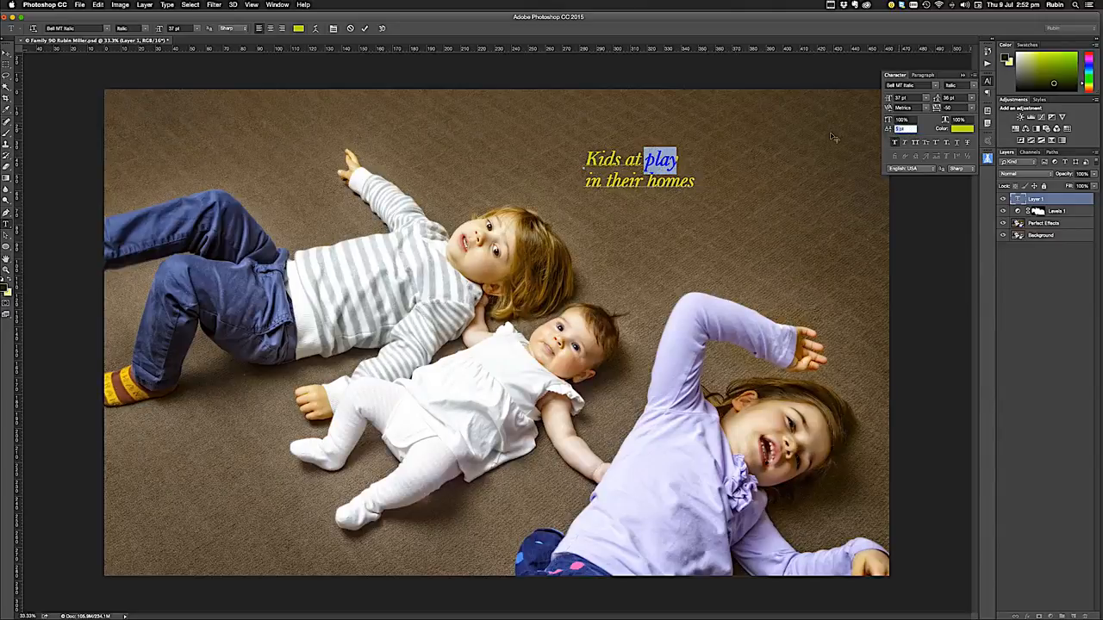
{"action": "key", "text": "Up"}
{"action": "key", "text": "shift+Down"}
{"action": "key", "text": "shift+Up"}
{"action": "key", "text": "alt+shift+Up"}
{"action": "key", "text": "alt+shift+Down"}
{"action": "key", "text": "Return"}
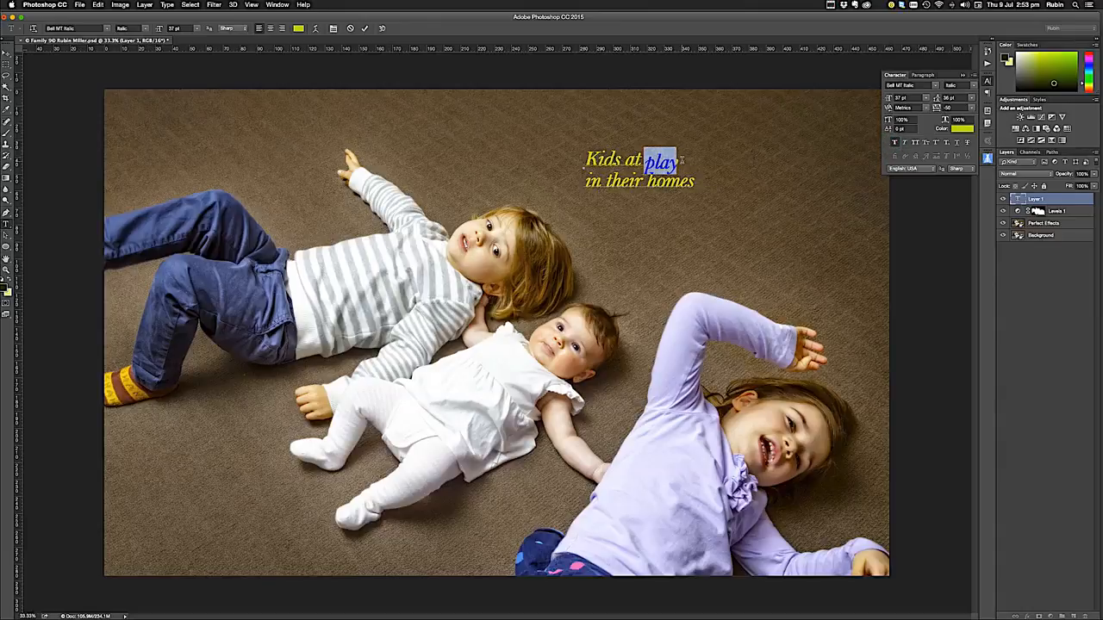
Replace faux bold with faux italic on the word "play", and briefly test all caps on it
{"action": "left_click", "coordinate": [894, 143]}
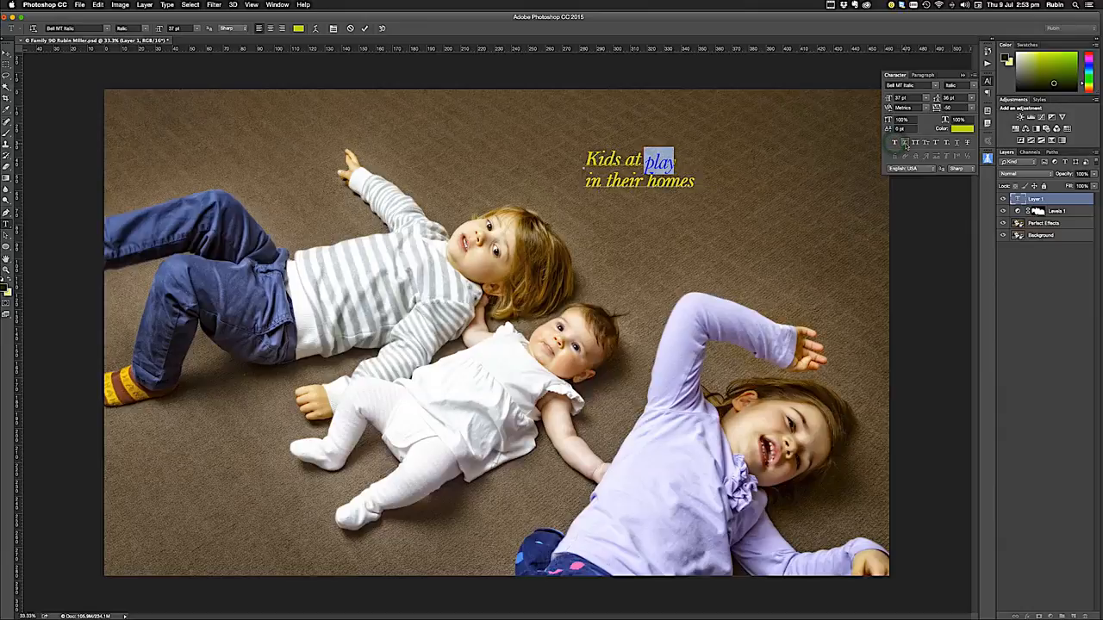
{"action": "left_click", "coordinate": [905, 143]}
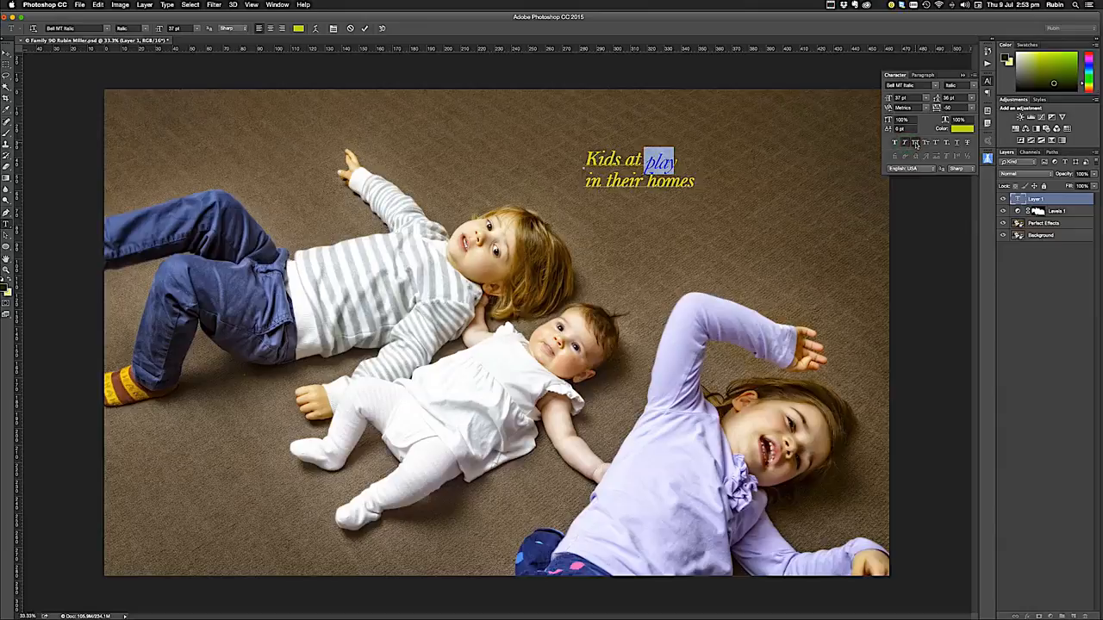
{"action": "left_click", "coordinate": [915, 143]}
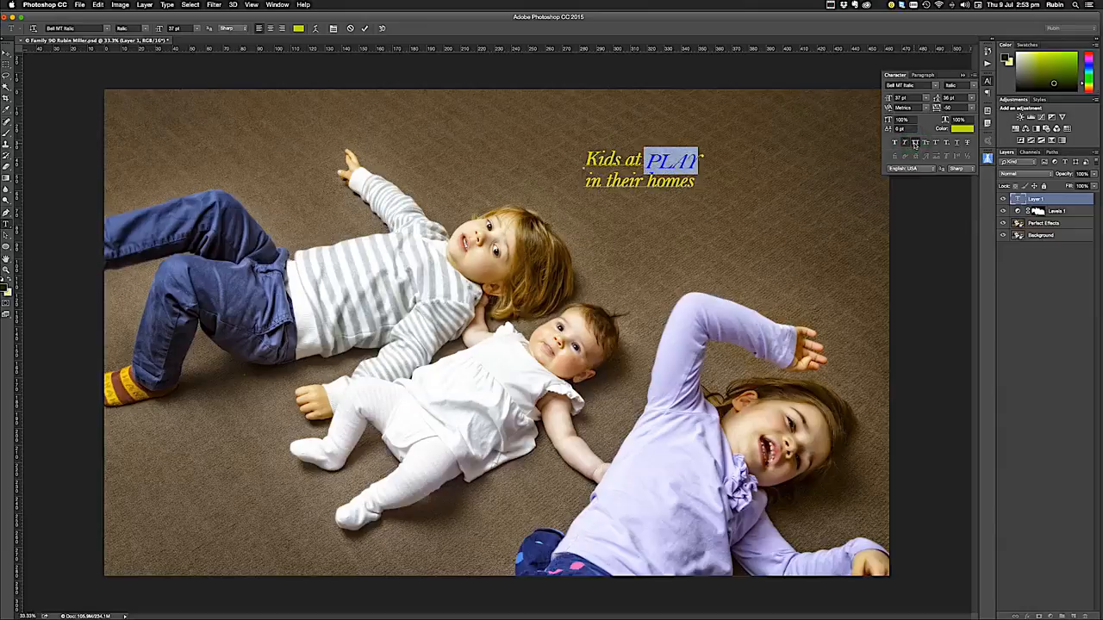
{"action": "left_click", "coordinate": [915, 143]}
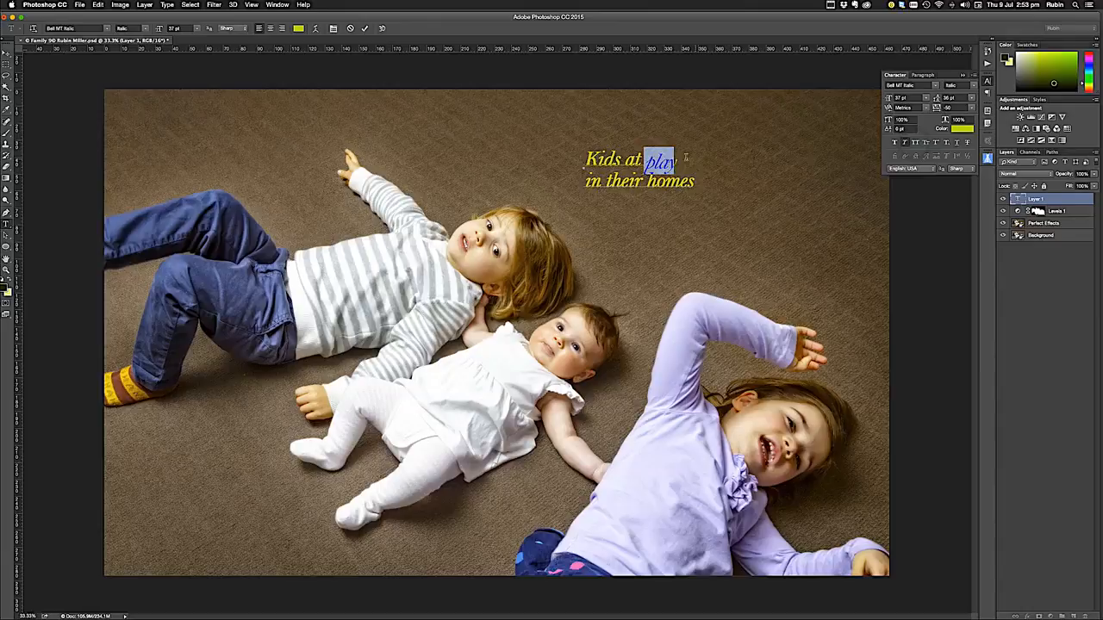
Try small caps on the whole line "Kids at play", then turn small caps off
{"action": "left_click_drag", "start_coordinate": [584, 161], "coordinate": [677, 162]}
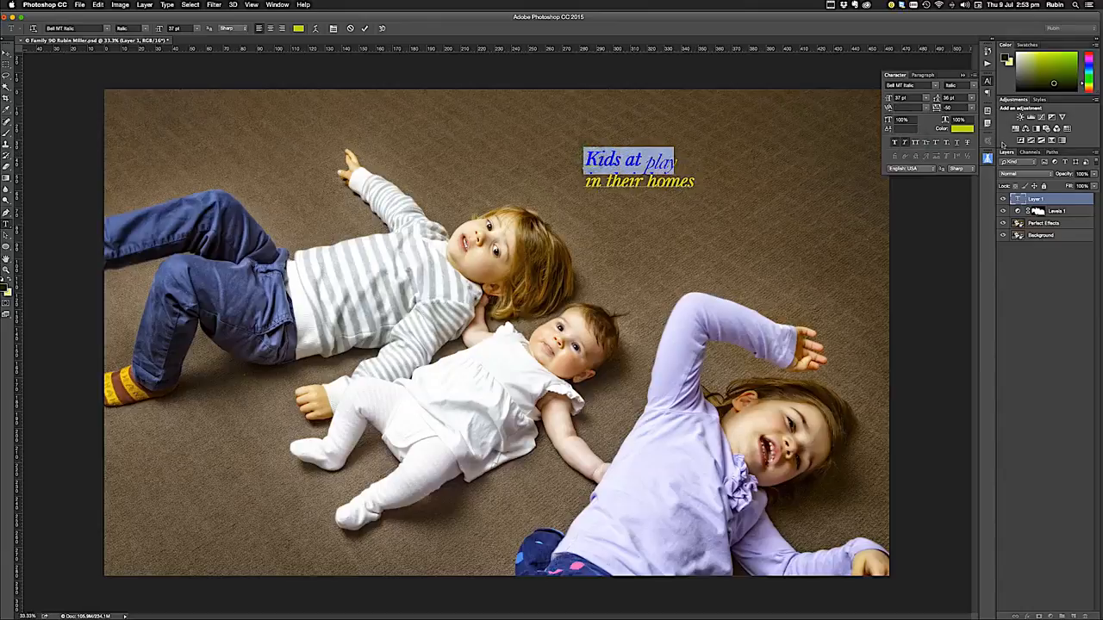
{"action": "left_click", "coordinate": [926, 143]}
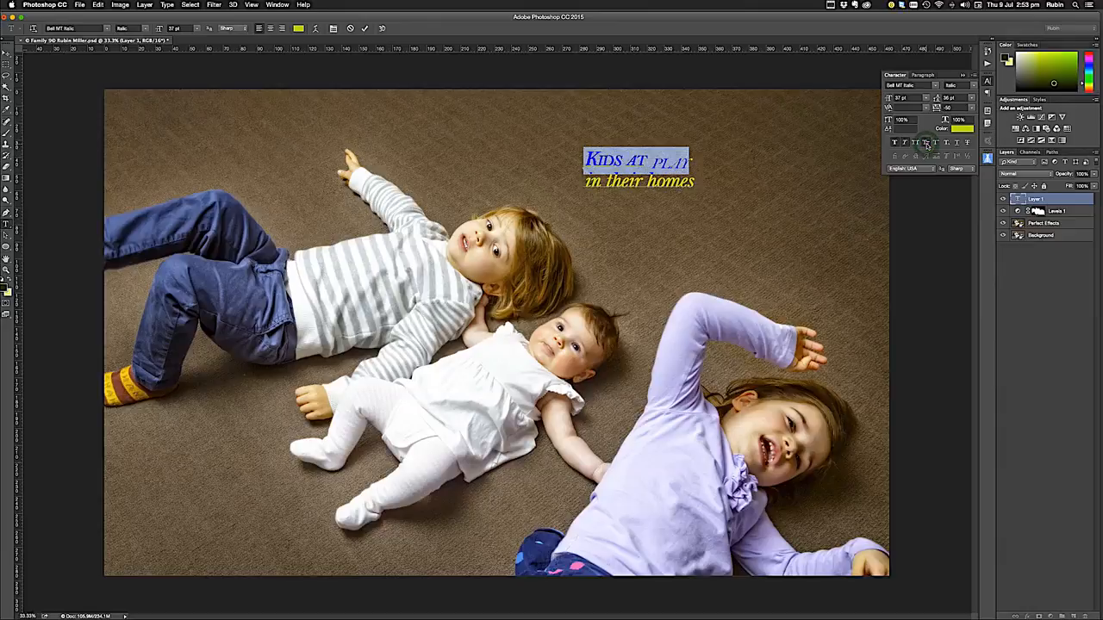
{"action": "left_click", "coordinate": [926, 143]}
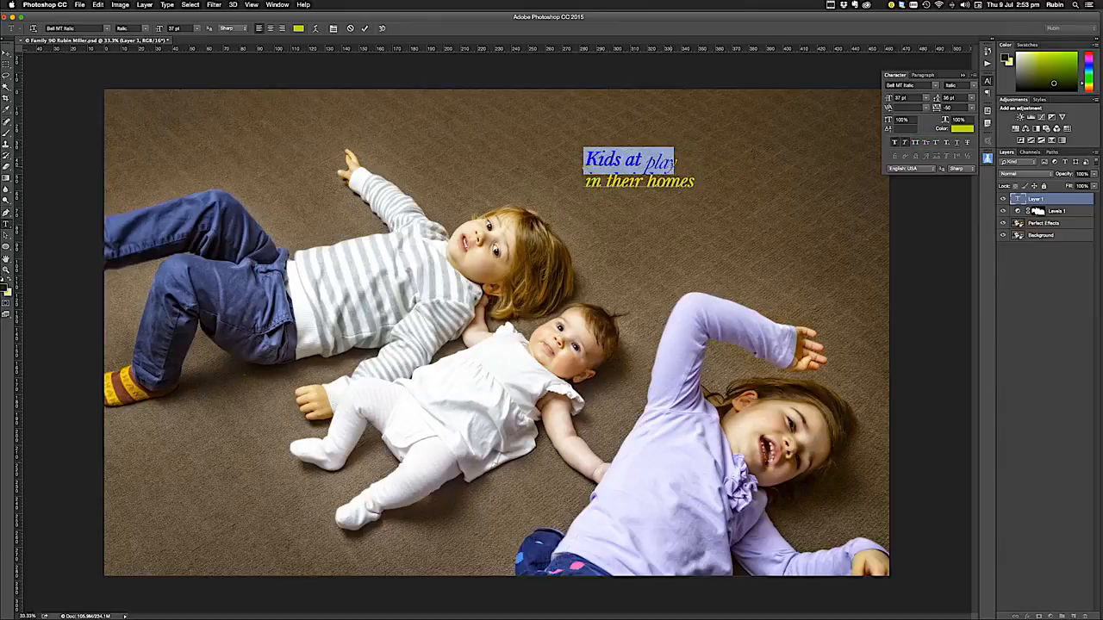
Select the letter "y" of "play" and test superscript and subscript on it, turning each off again
{"action": "left_click", "coordinate": [673, 162]}
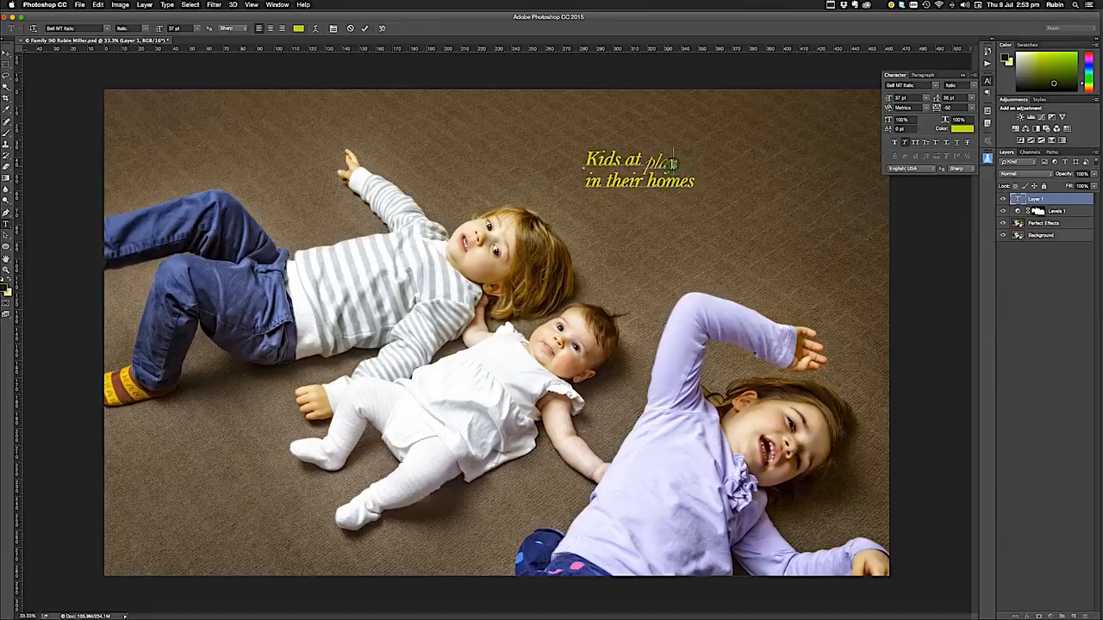
{"action": "left_click_drag", "start_coordinate": [673, 162], "coordinate": [665, 164]}
{"action": "left_click", "coordinate": [934, 144]}
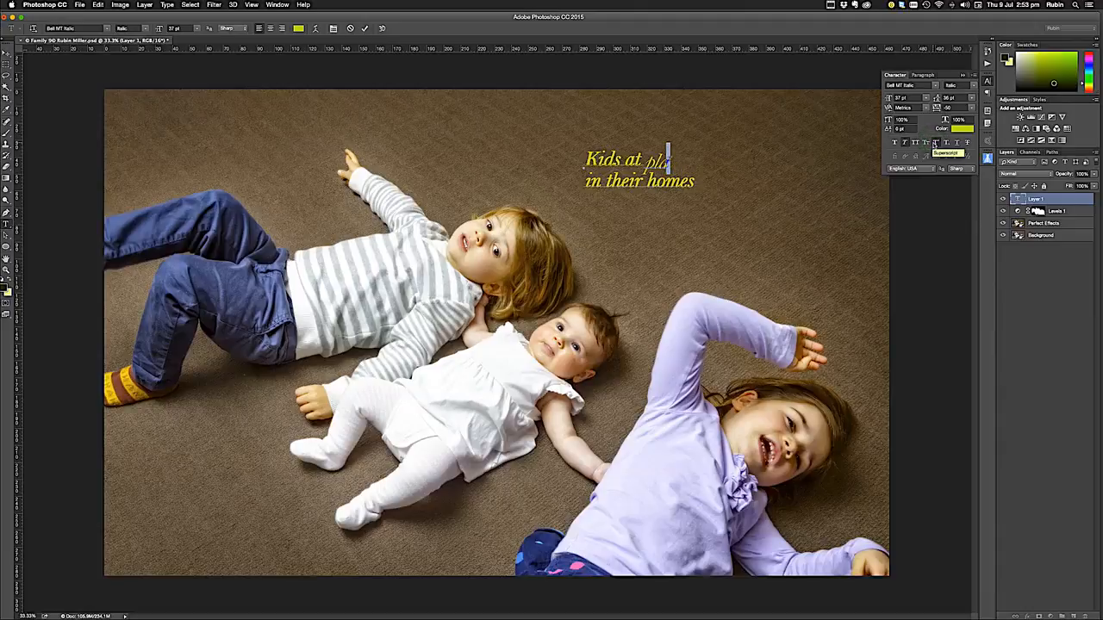
{"action": "left_click", "coordinate": [935, 144]}
{"action": "left_click", "coordinate": [946, 144]}
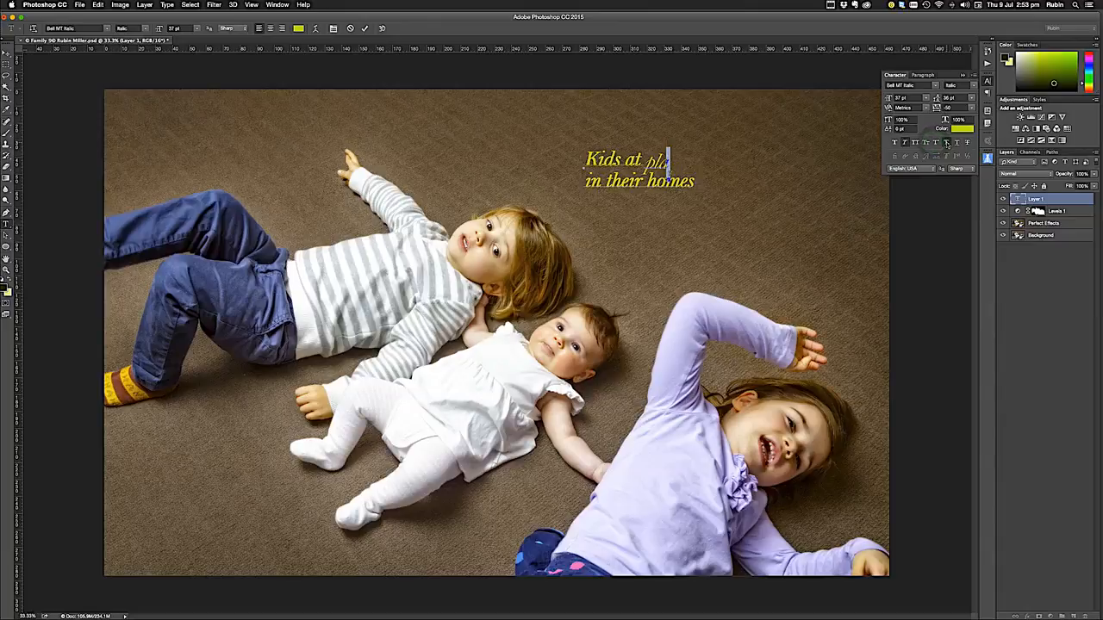
{"action": "left_click", "coordinate": [946, 143]}
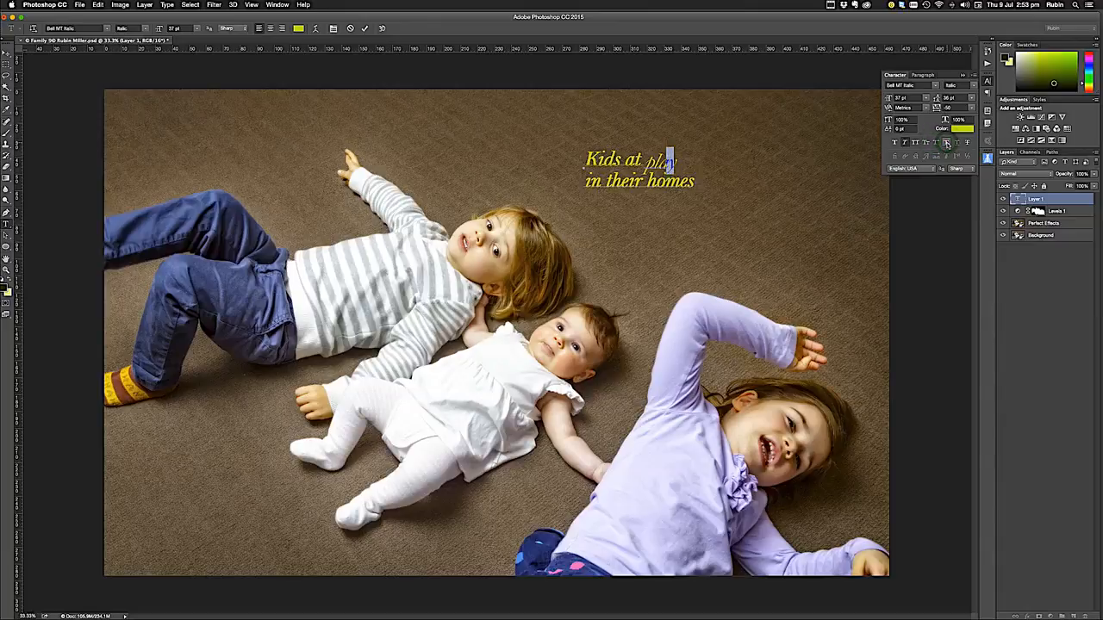